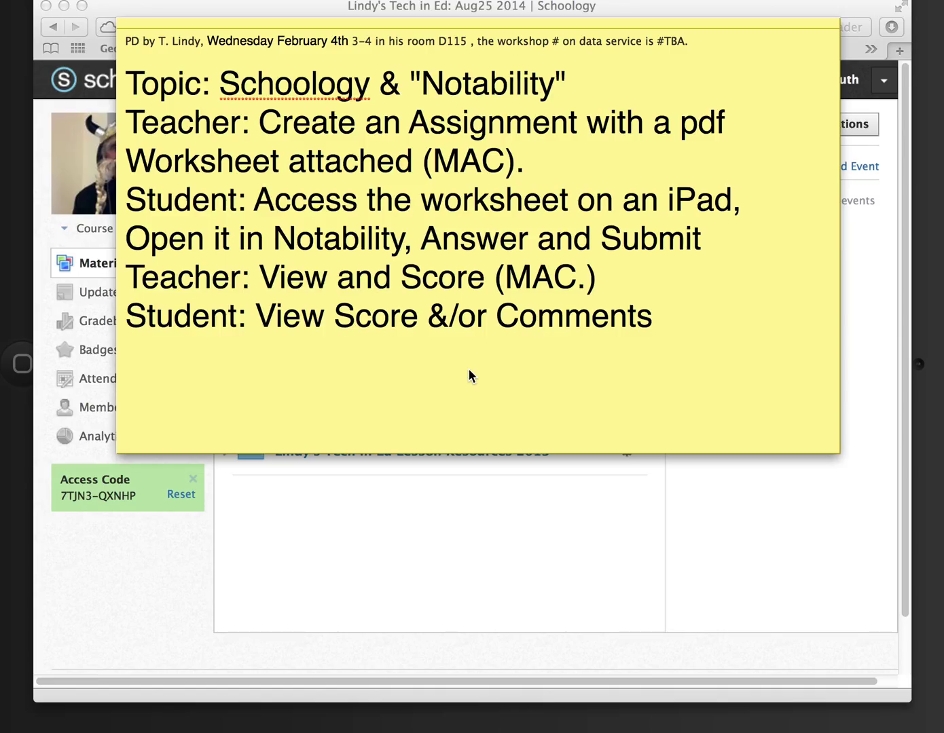
- Start a new assignment, pasting the worksheet file name as its name and description
{"action": "left_click", "coordinate": [477, 523]}
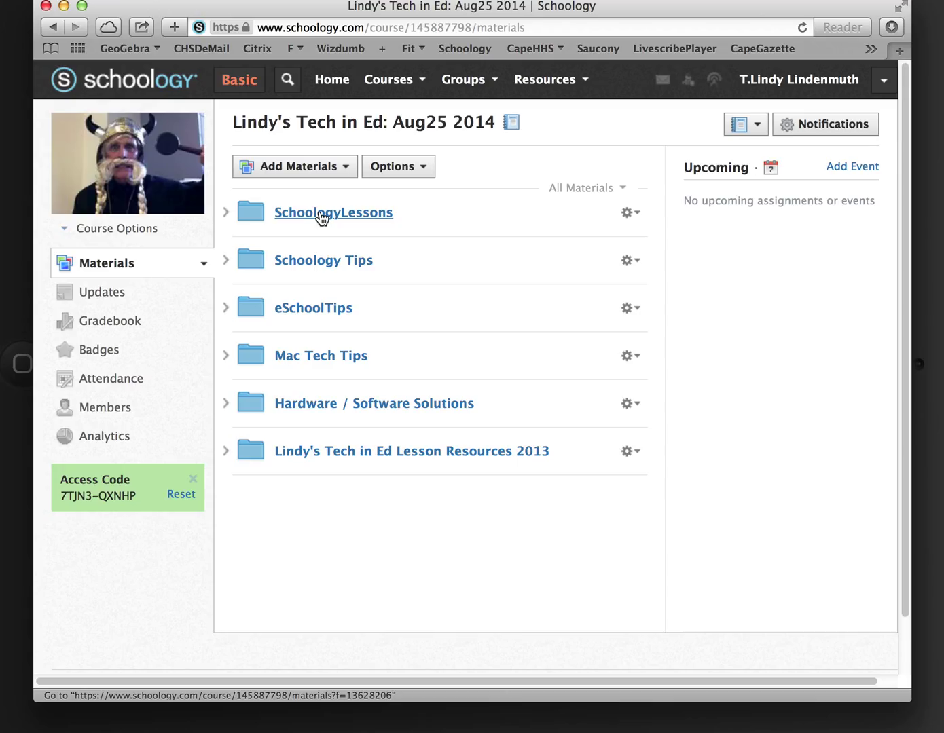
{"action": "left_click", "coordinate": [321, 238]}
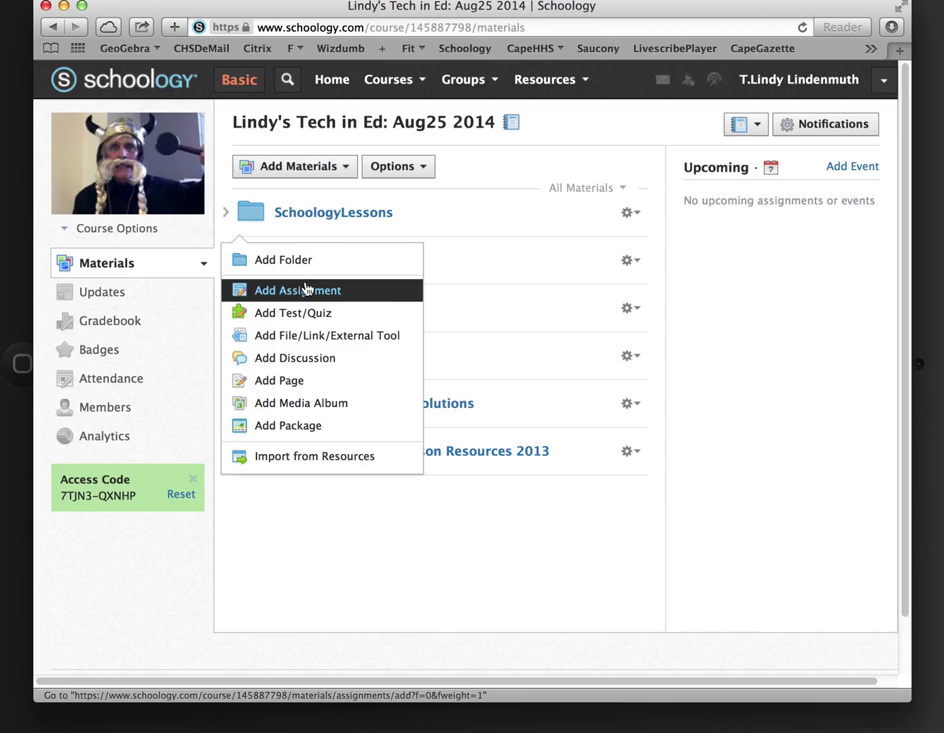
{"action": "left_click", "coordinate": [305, 291]}
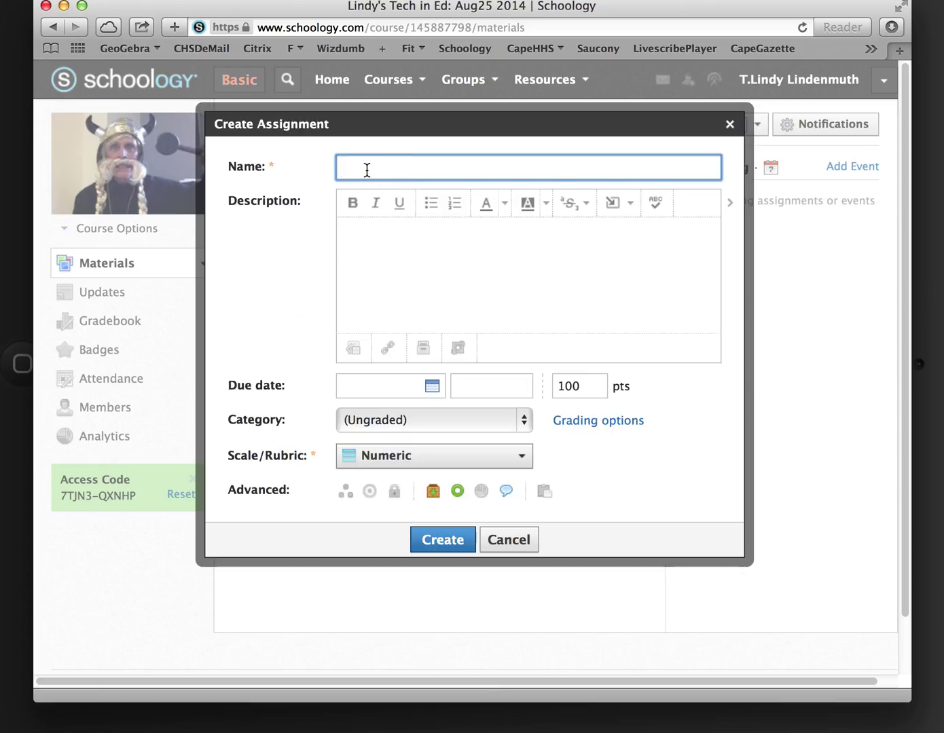
{"action": "type", "text": "__IMP2p301CompletingtheSquareWorksheet.pdf"}
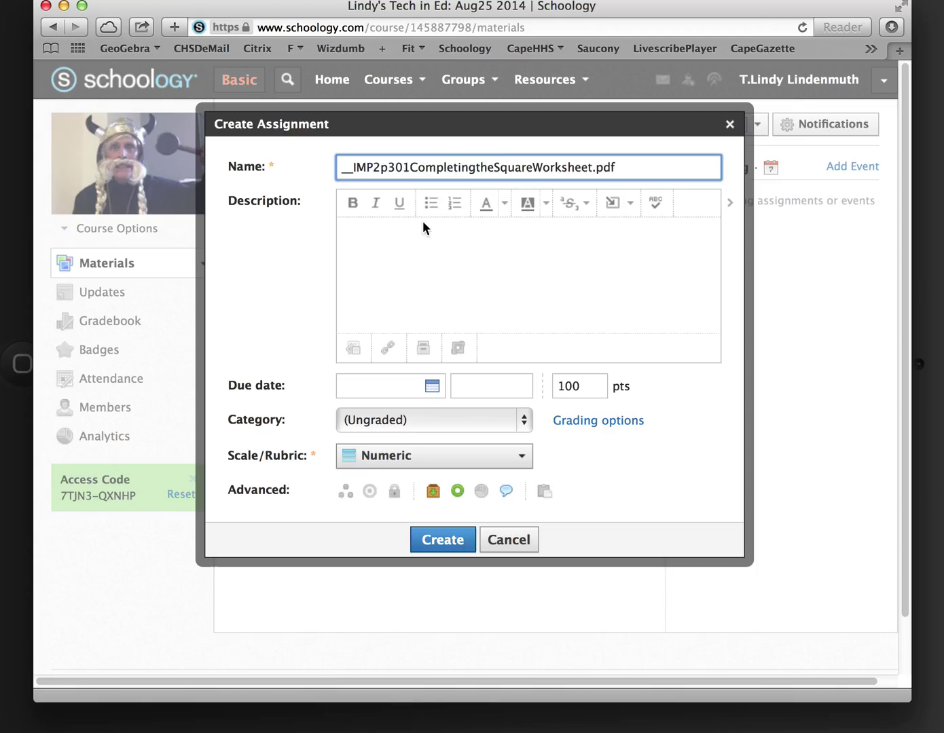
{"action": "left_click", "coordinate": [415, 244]}
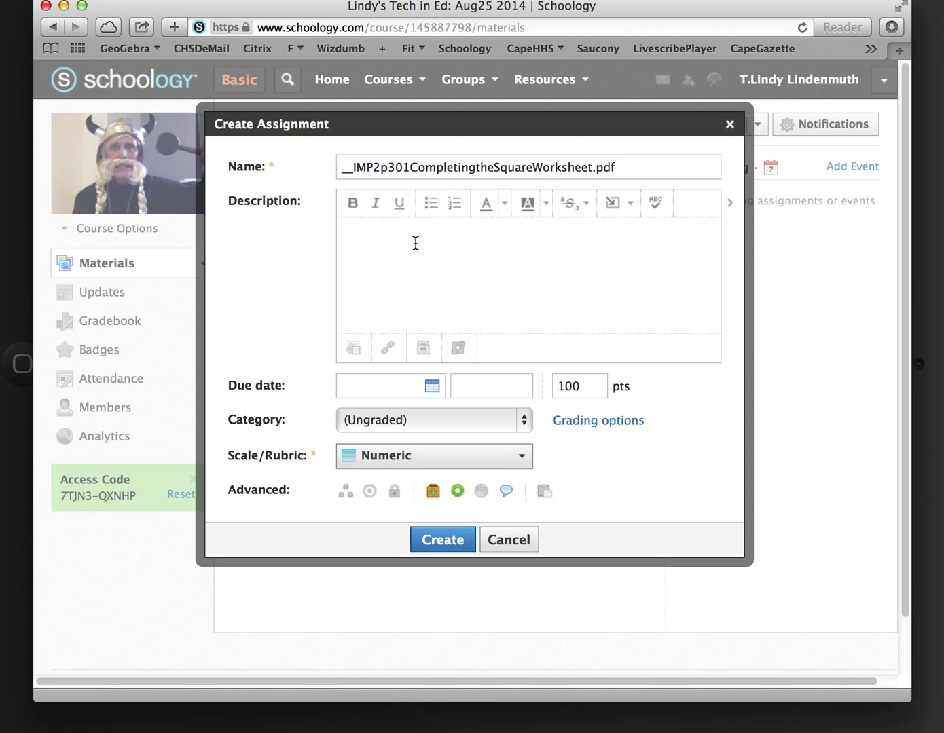
{"action": "type", "text": "__IMP2p301CompletingtheSquareWorksheet.pdf"}
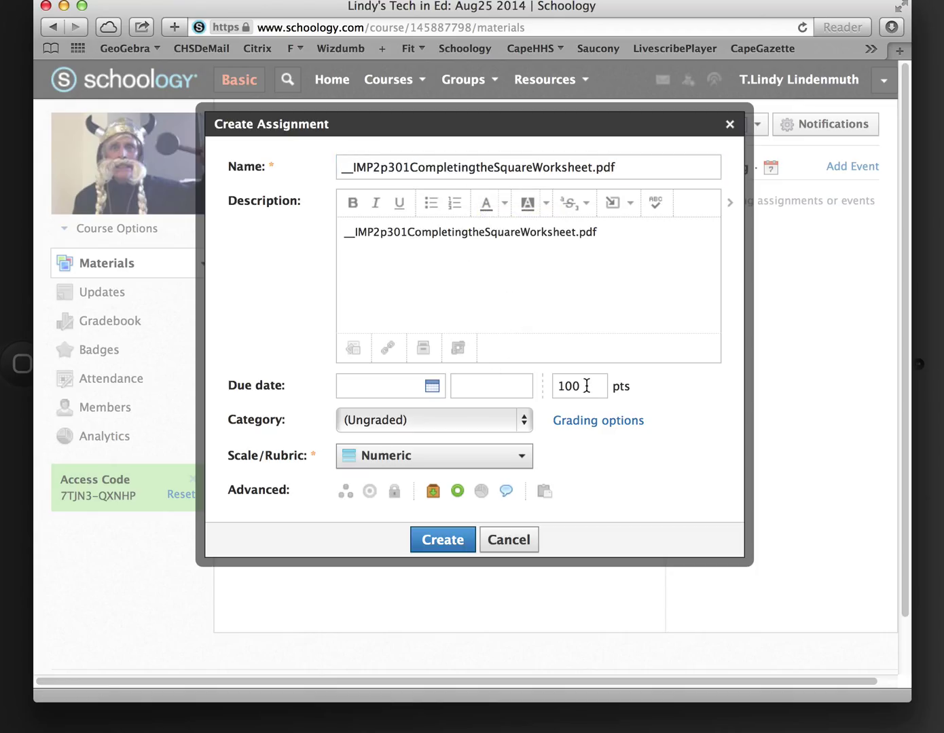
- Set the assignment to 10 points in the Homework category and create it
{"action": "double_click", "coordinate": [554, 385]}
{"action": "type", "text": "1"}
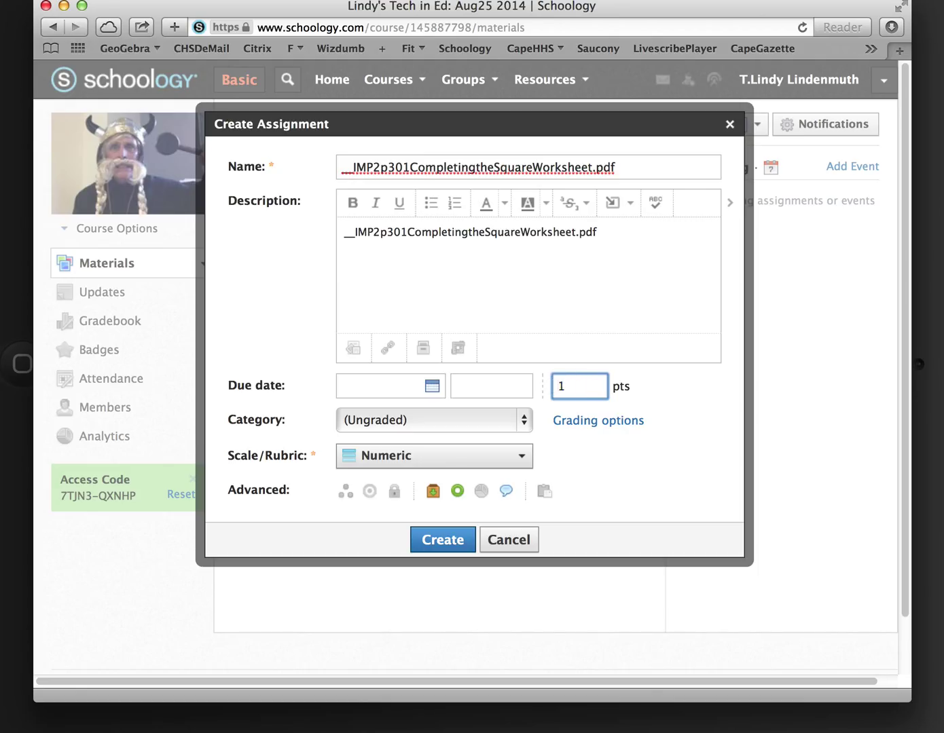
{"action": "type", "text": "0"}
{"action": "left_click", "coordinate": [524, 422]}
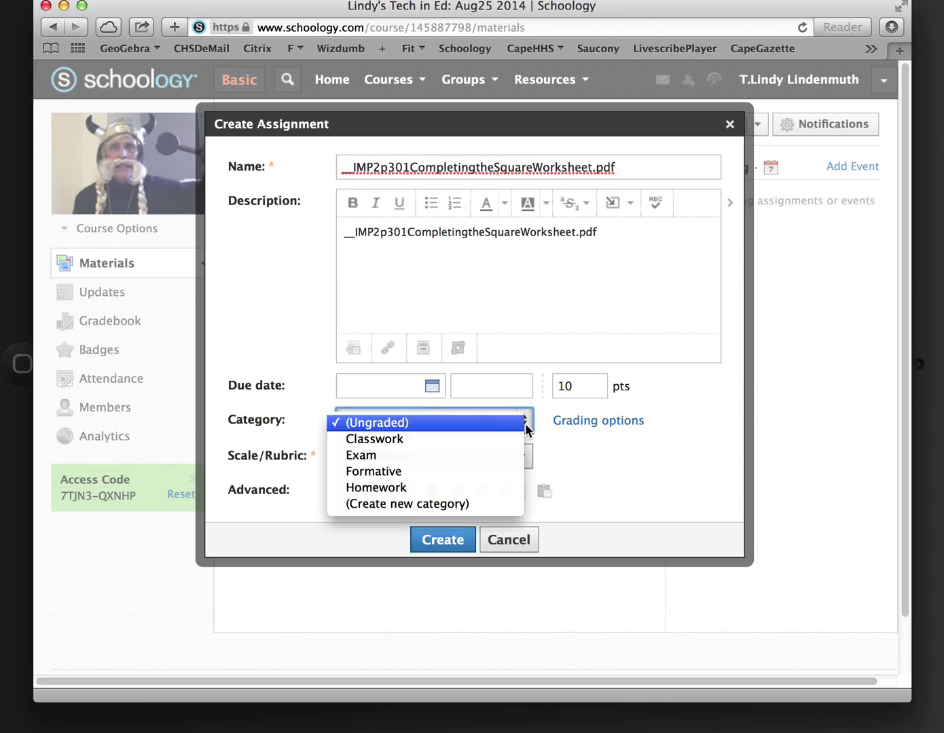
{"action": "left_click", "coordinate": [430, 487]}
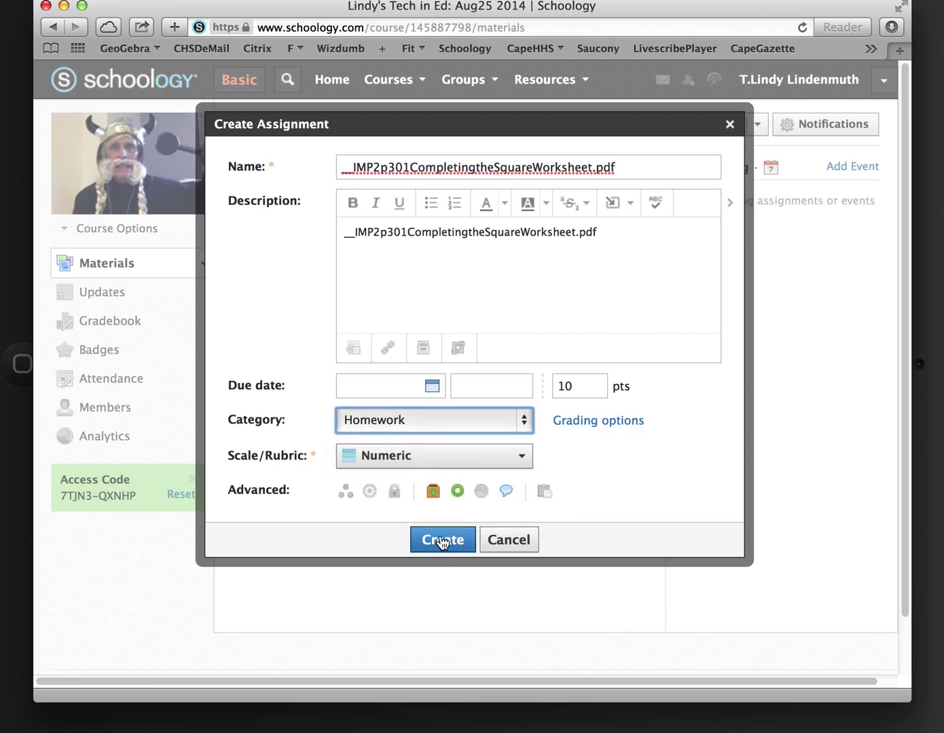
{"action": "left_click", "coordinate": [440, 540]}
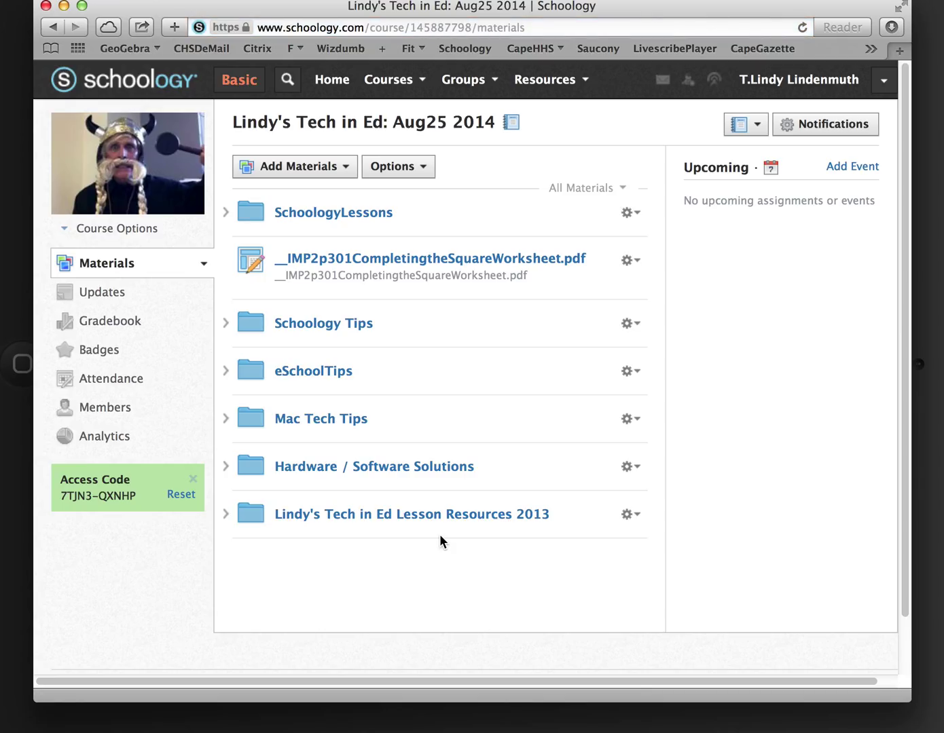
- Edit the assignment and attach the completing-the-square worksheet PDF from the Desktop
{"action": "left_click", "coordinate": [642, 259]}
{"action": "left_click", "coordinate": [657, 292]}
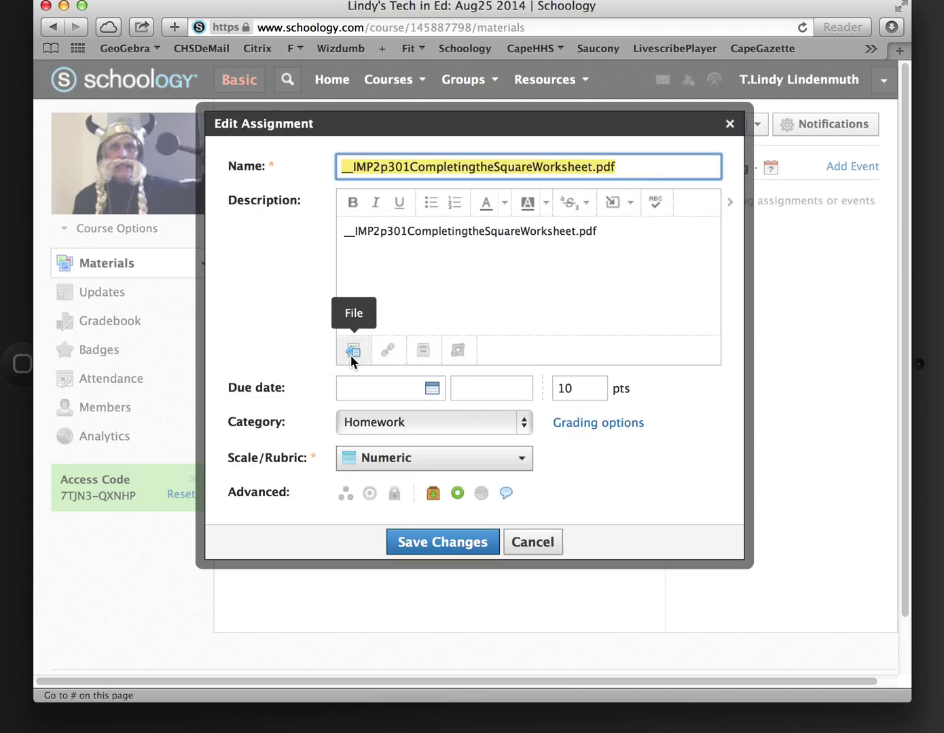
{"action": "left_click", "coordinate": [352, 352]}
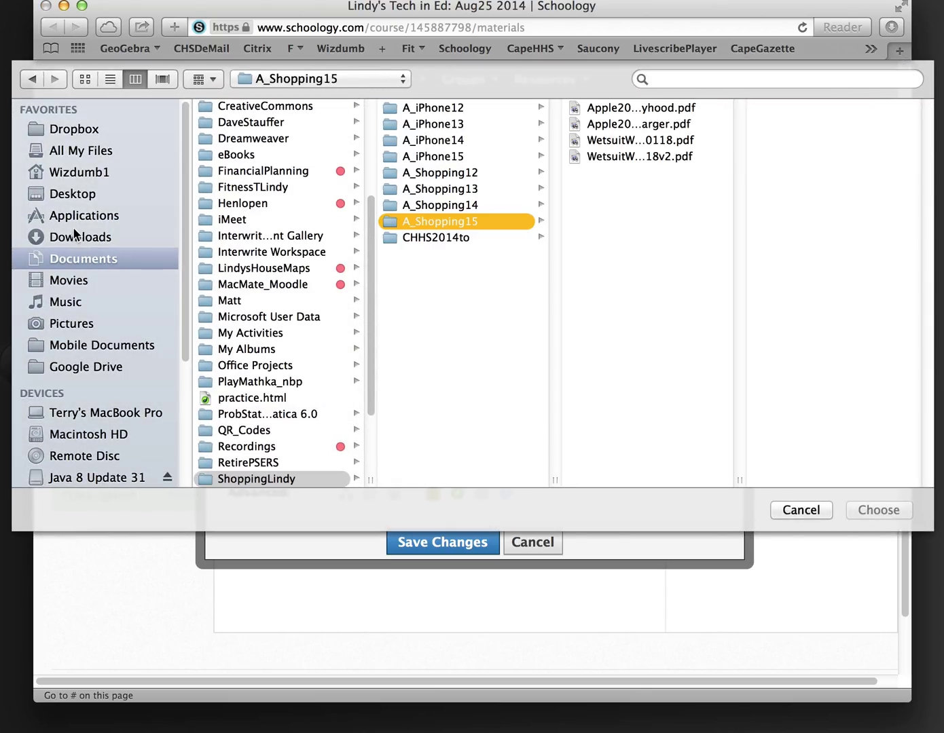
{"action": "left_click", "coordinate": [74, 196]}
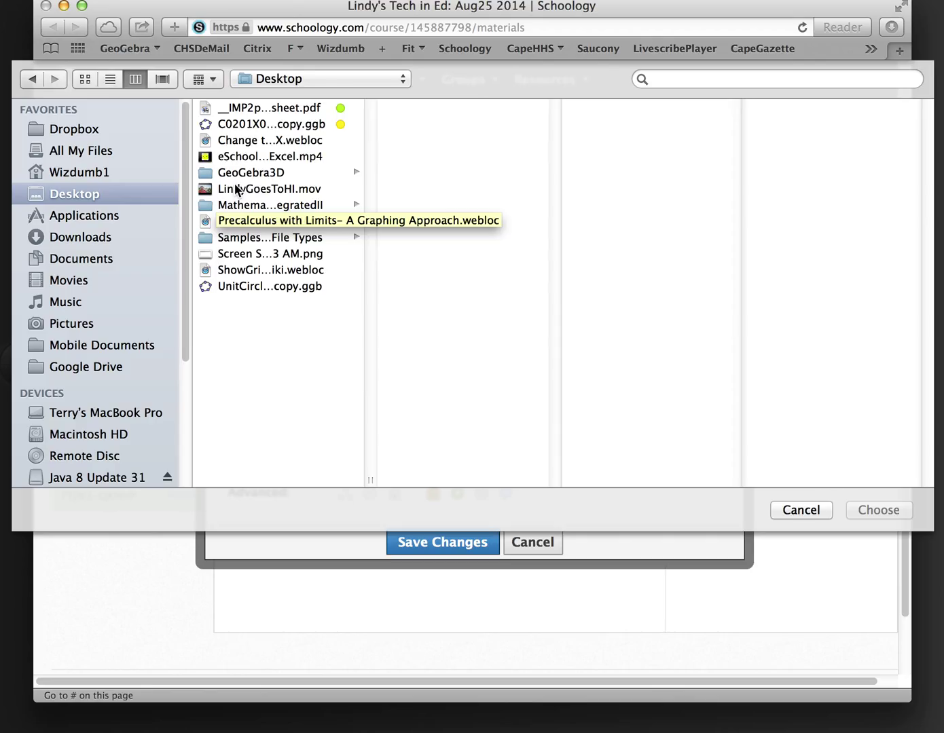
{"action": "left_click", "coordinate": [255, 113]}
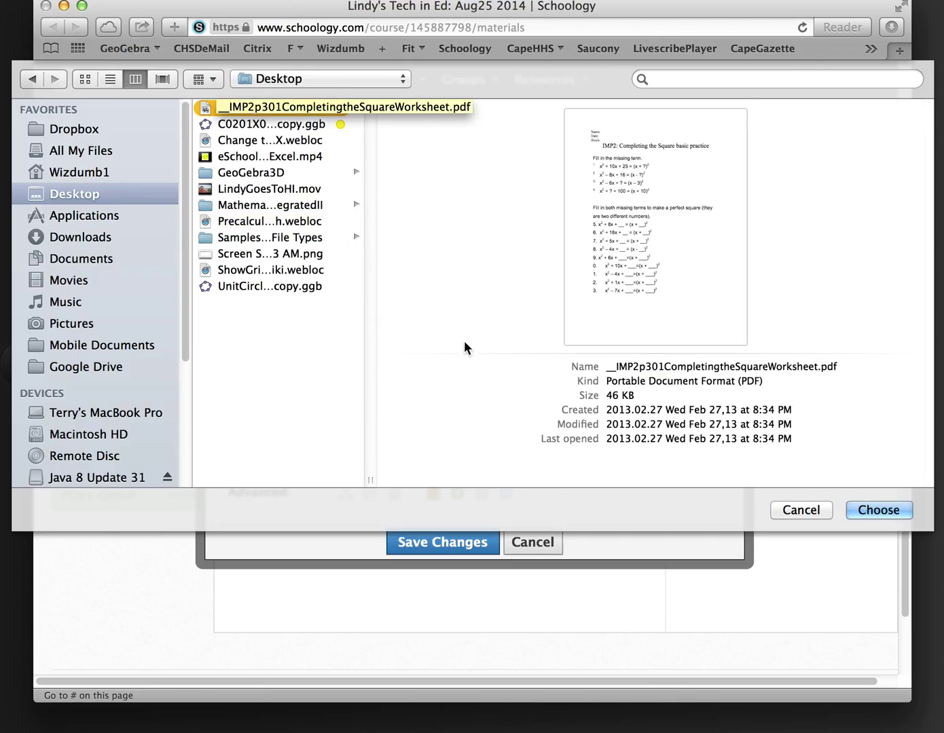
{"action": "left_click", "coordinate": [862, 511]}
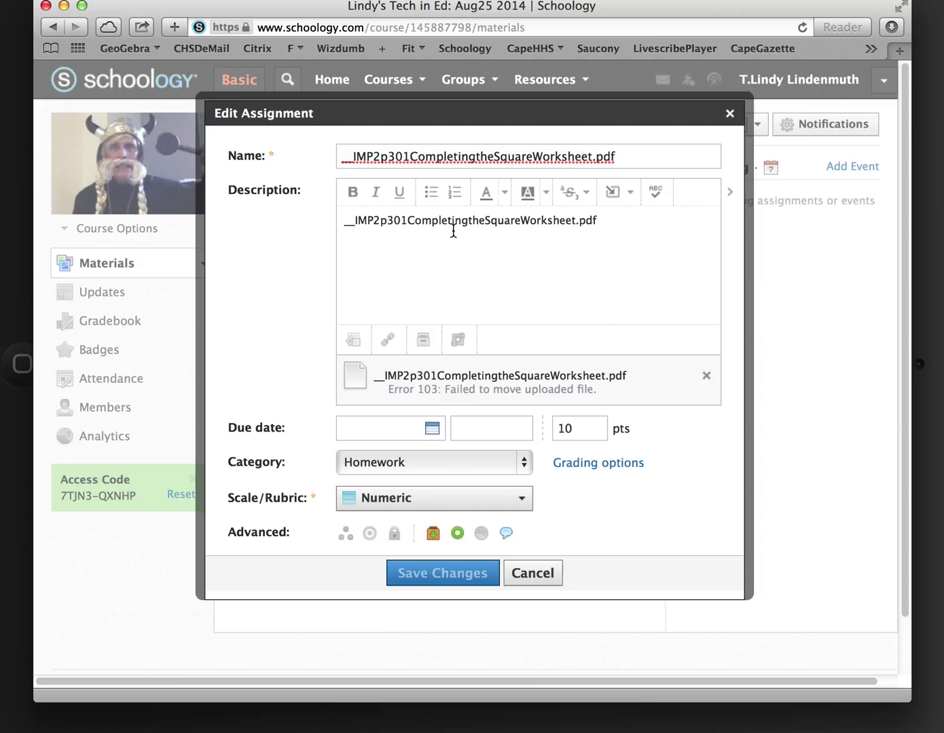
- Add a second description line reading 'Complete the attached worksheet and submit.'
{"action": "left_click", "coordinate": [622, 226]}
{"action": "key", "text": "Return"}
{"action": "type", "text": "Complete the attached "}
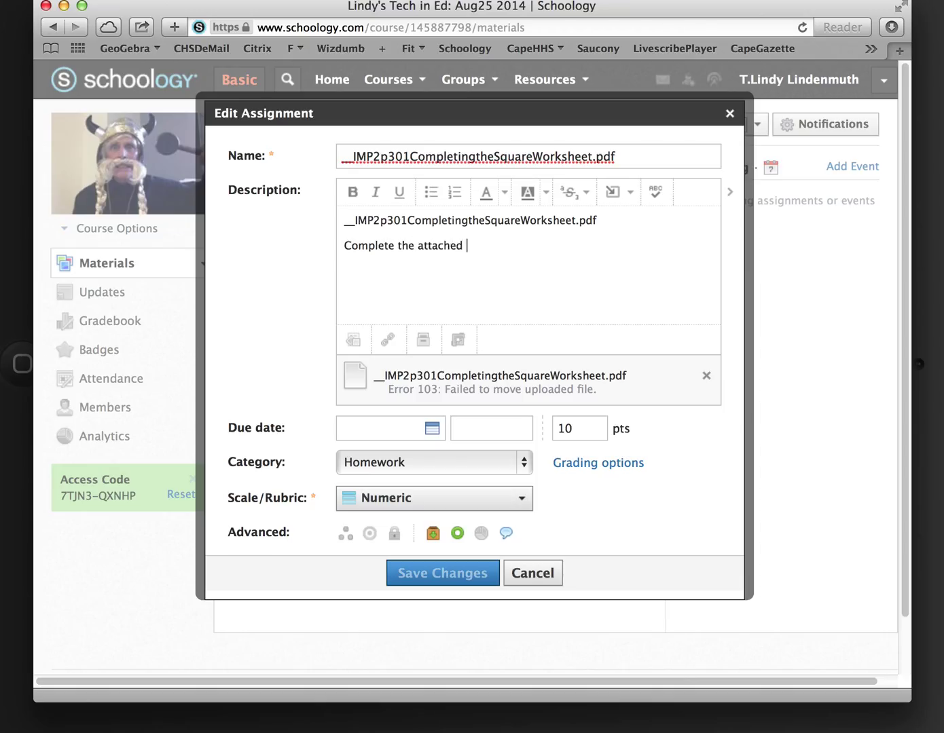
{"action": "type", "text": "worksheet and sub"}
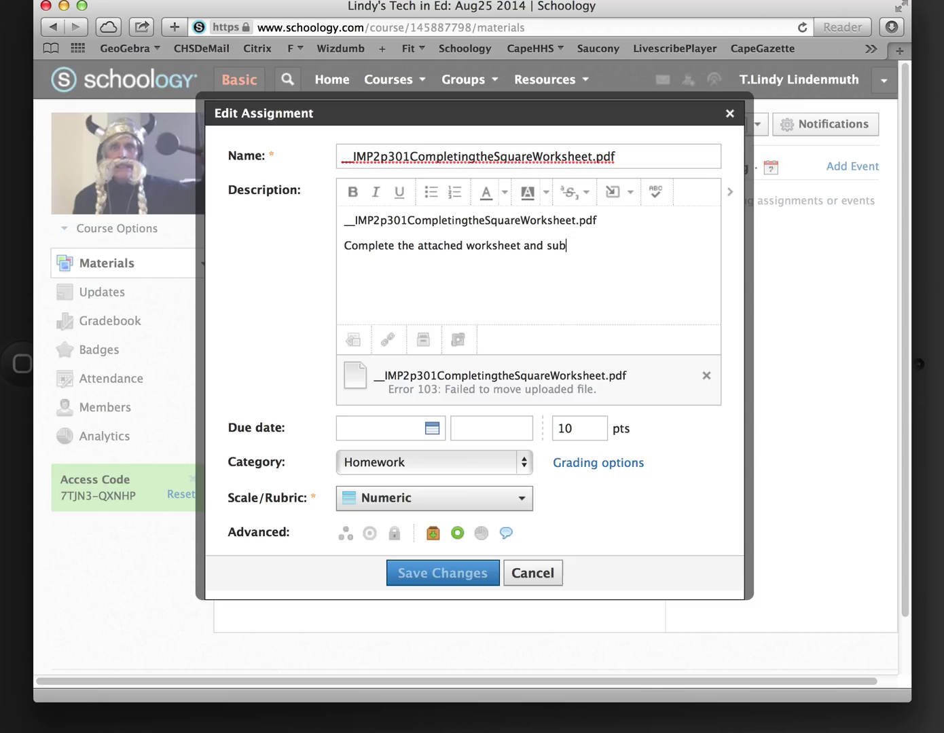
{"action": "type", "text": "mit."}
- Remove the failed upload and reattach the worksheet PDF from the Desktop
{"action": "left_click", "coordinate": [706, 375]}
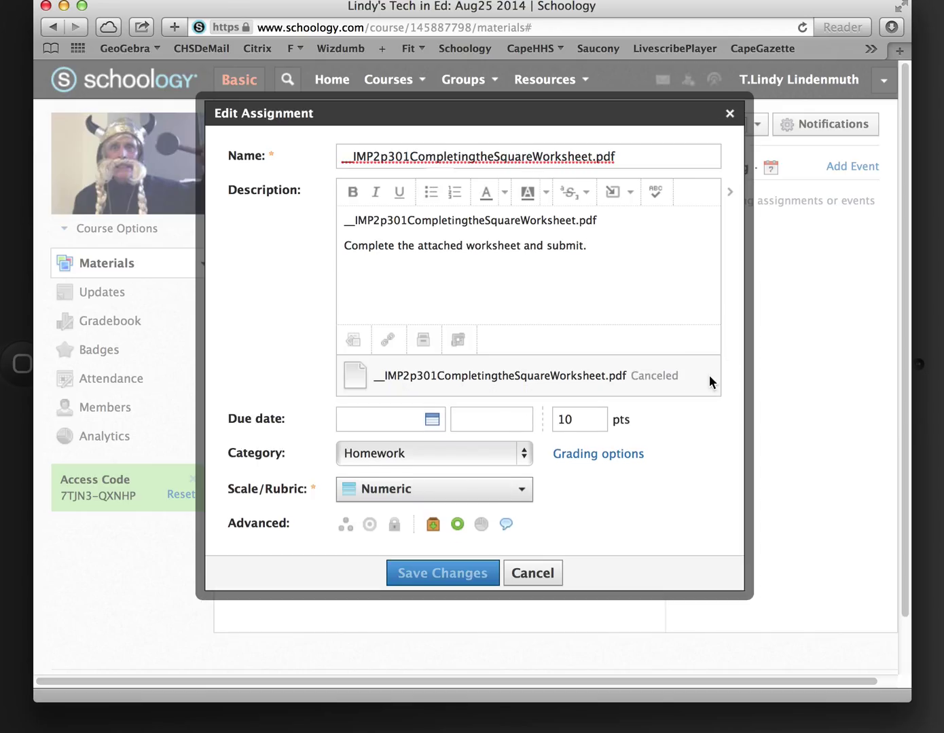
{"action": "left_click", "coordinate": [353, 340]}
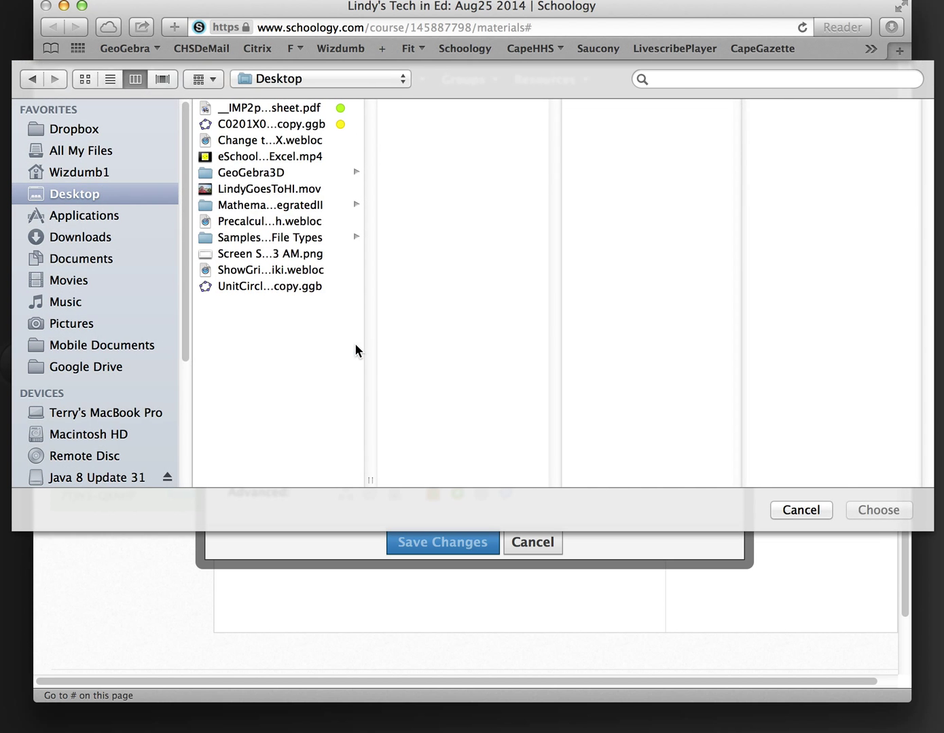
{"action": "left_click", "coordinate": [260, 111]}
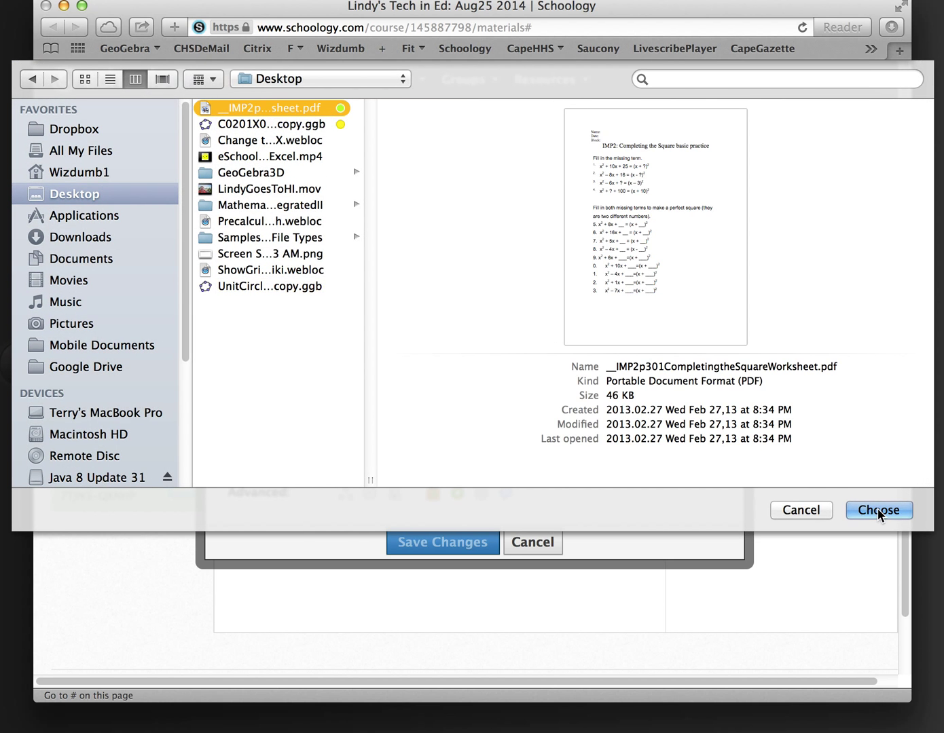
{"action": "left_click", "coordinate": [877, 511]}
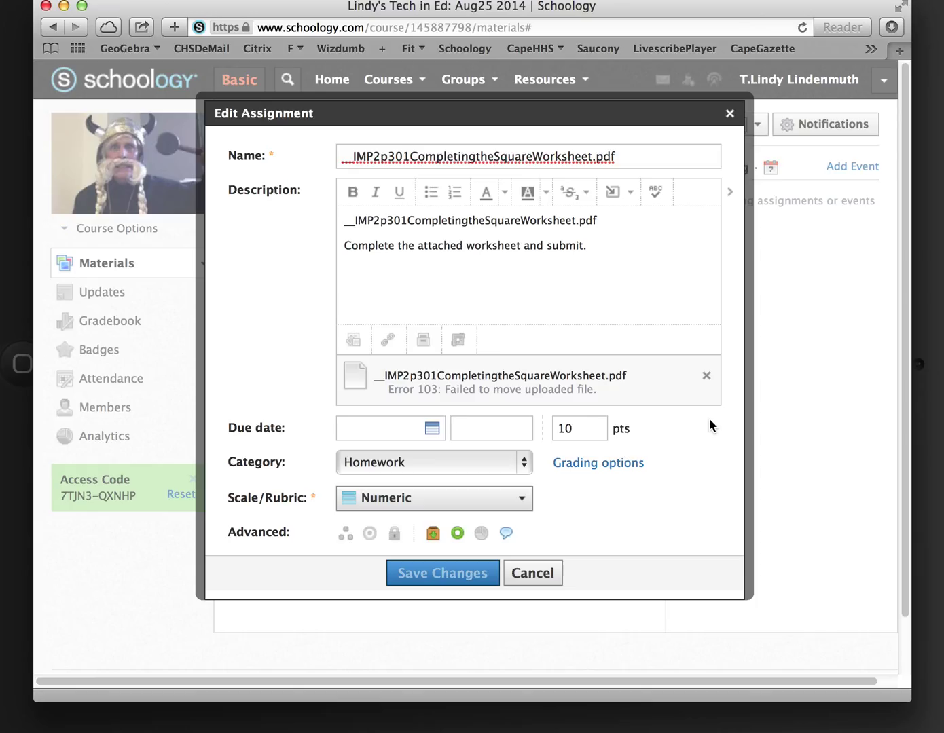
- Cancel the failed attachment again, reattach the worksheet PDF, and save the assignment
{"action": "left_click", "coordinate": [706, 377]}
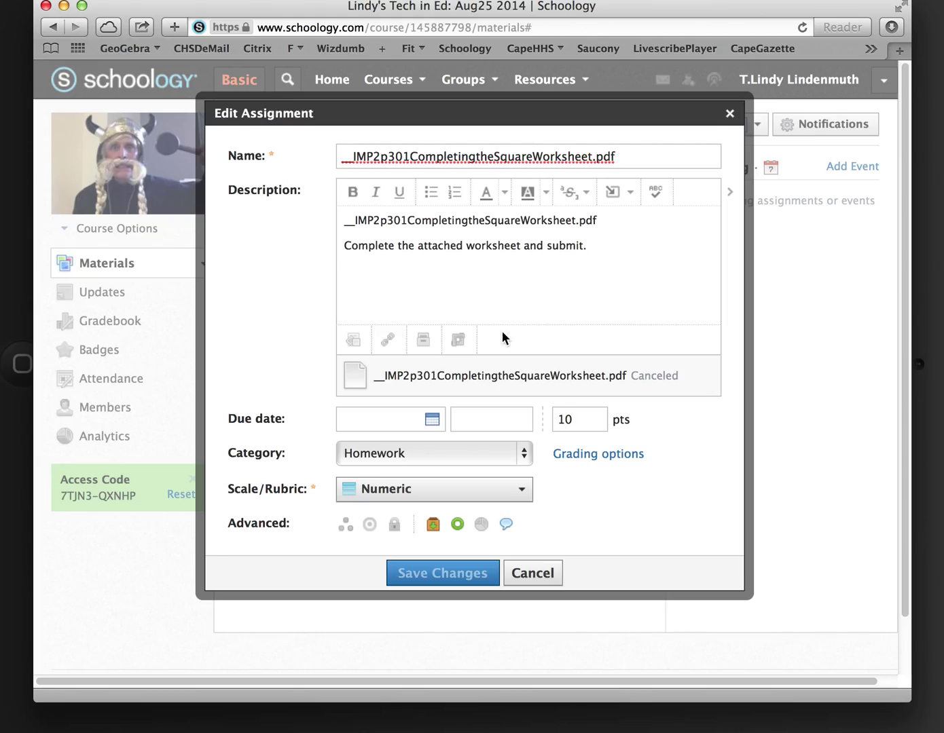
{"action": "left_click", "coordinate": [352, 351]}
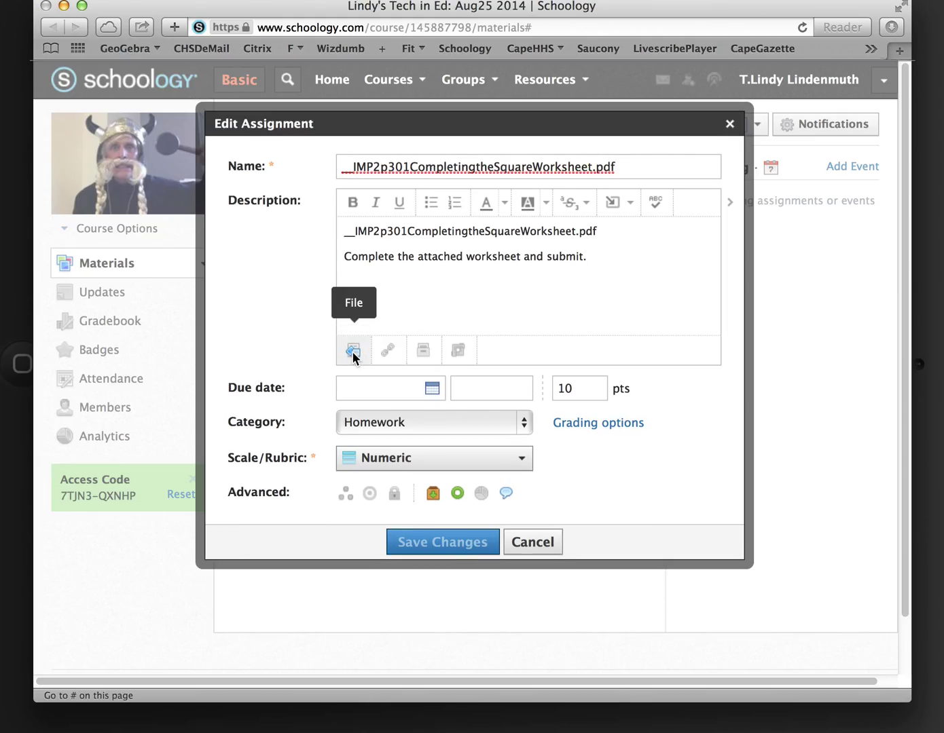
{"action": "left_click", "coordinate": [269, 108]}
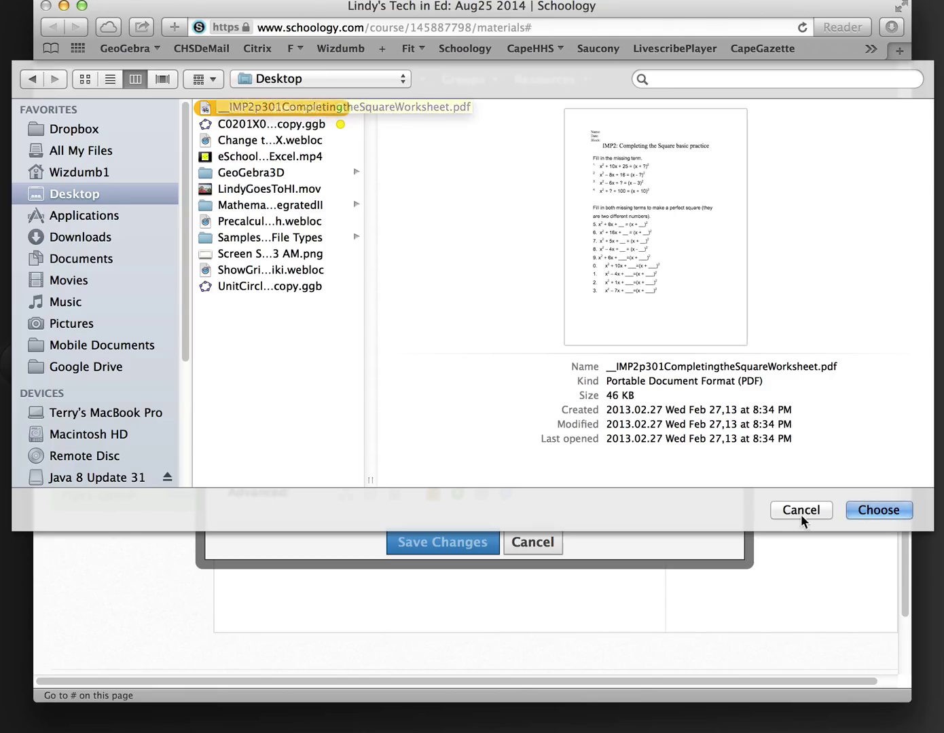
{"action": "left_click", "coordinate": [874, 511]}
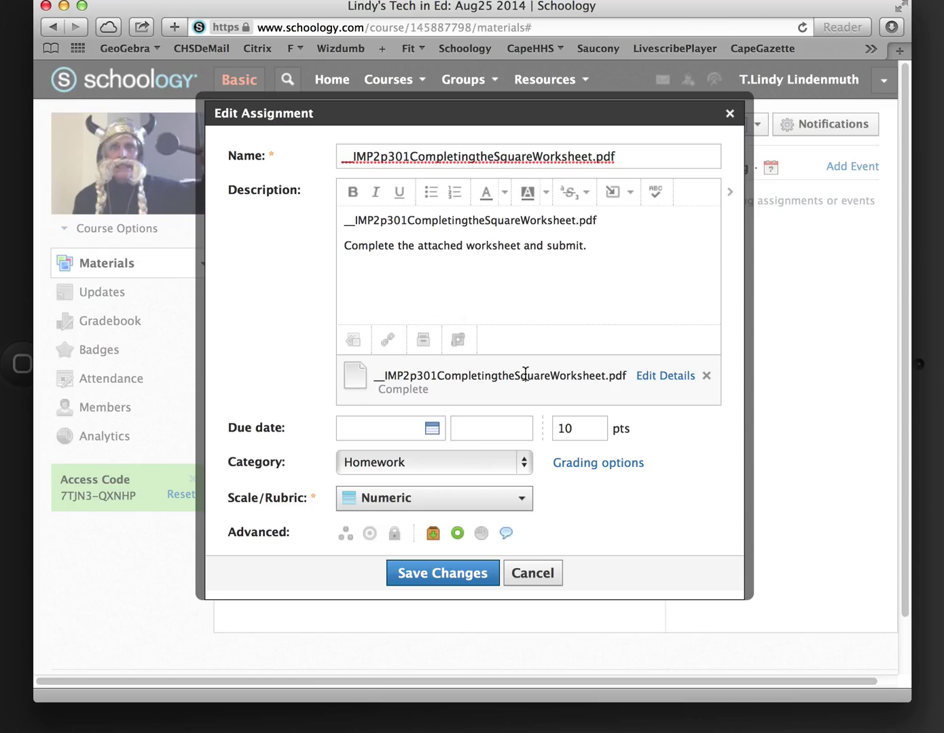
{"action": "left_click", "coordinate": [442, 575]}
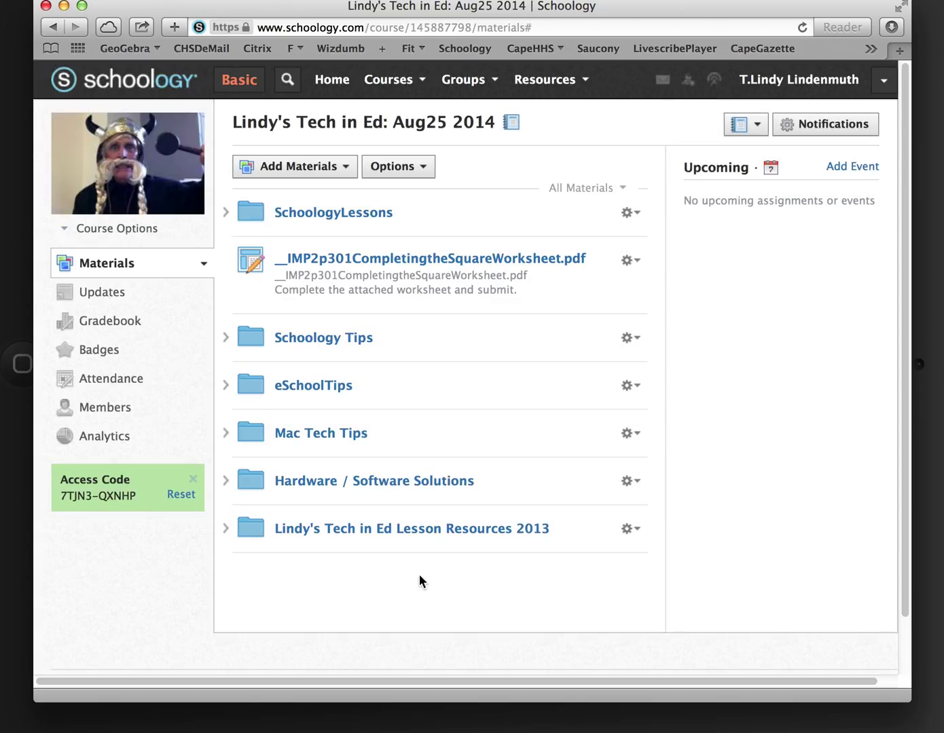
- Bring the mirrored iPad Reflector window to the front via Mission Control
{"action": "key", "text": "ctrl+Up"}
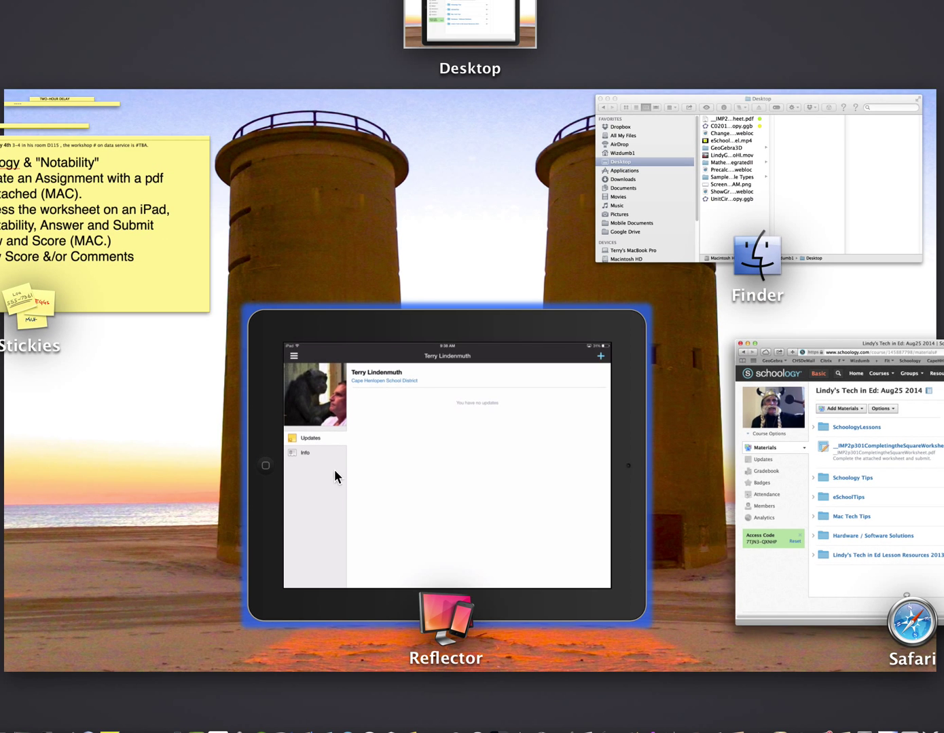
{"action": "left_click", "coordinate": [410, 467]}
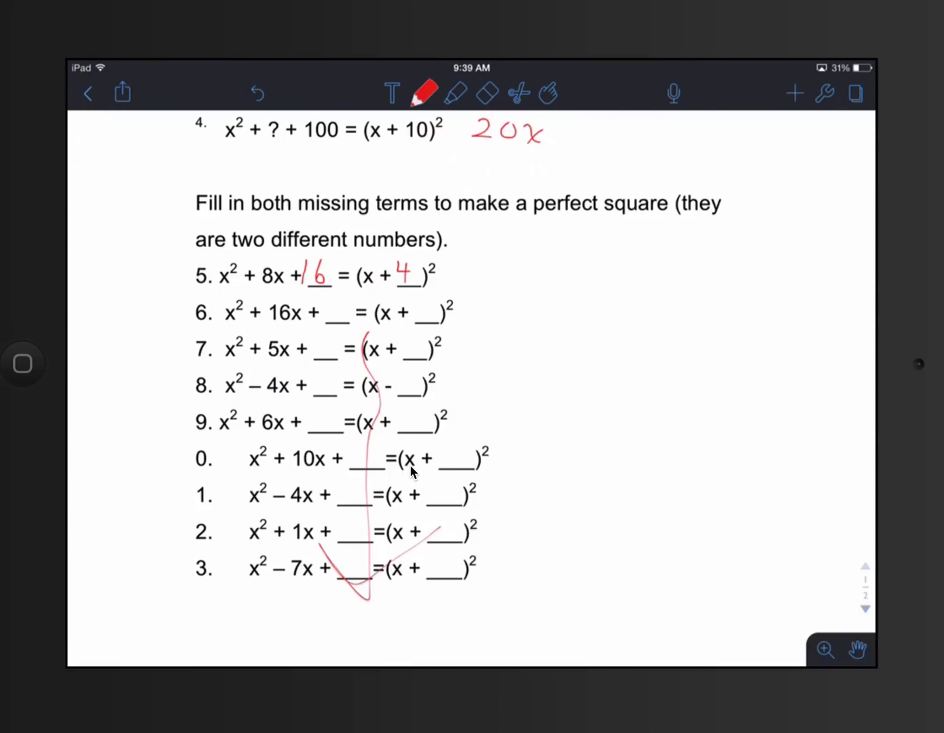
- Share the annotated Notability note as a PDF and scroll the app row toward Schoology
{"action": "left_click", "coordinate": [122, 92]}
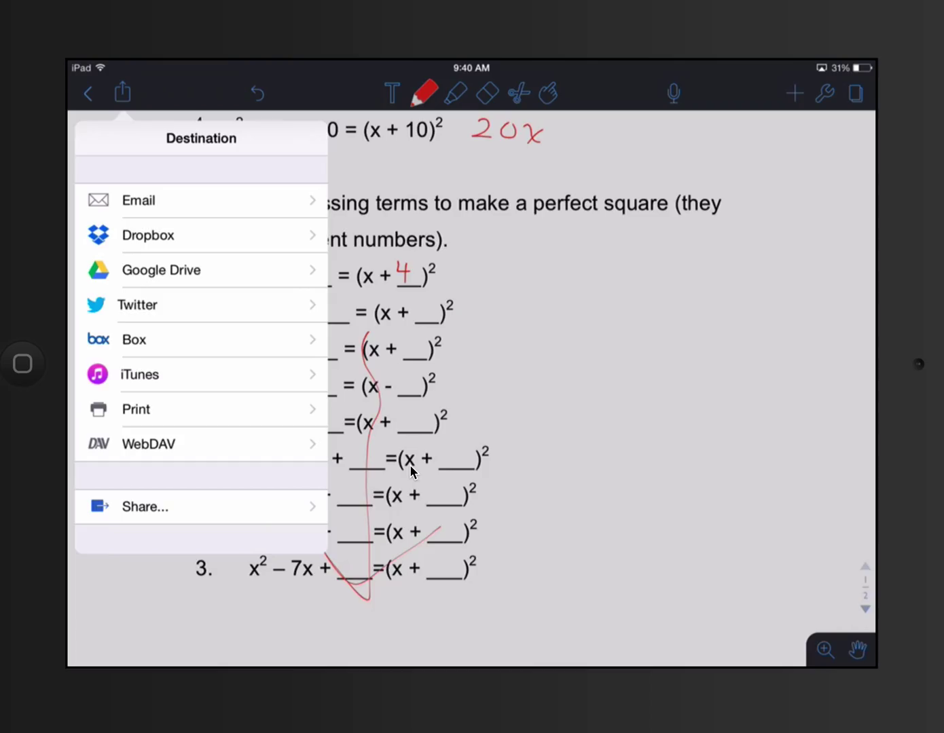
{"action": "left_click", "coordinate": [144, 506]}
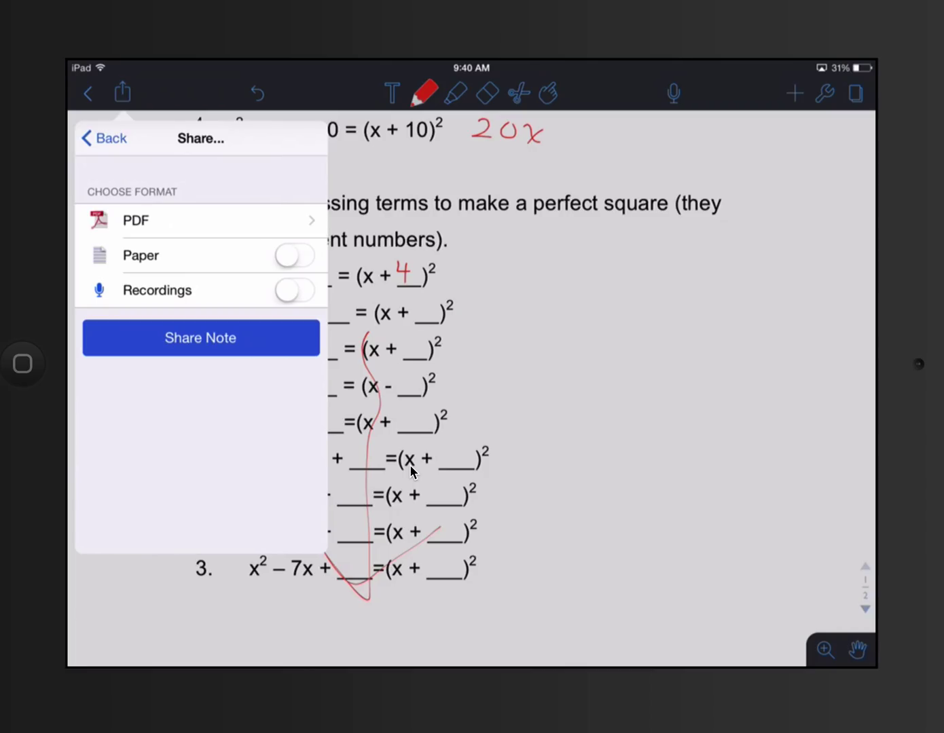
{"action": "left_click", "coordinate": [203, 220]}
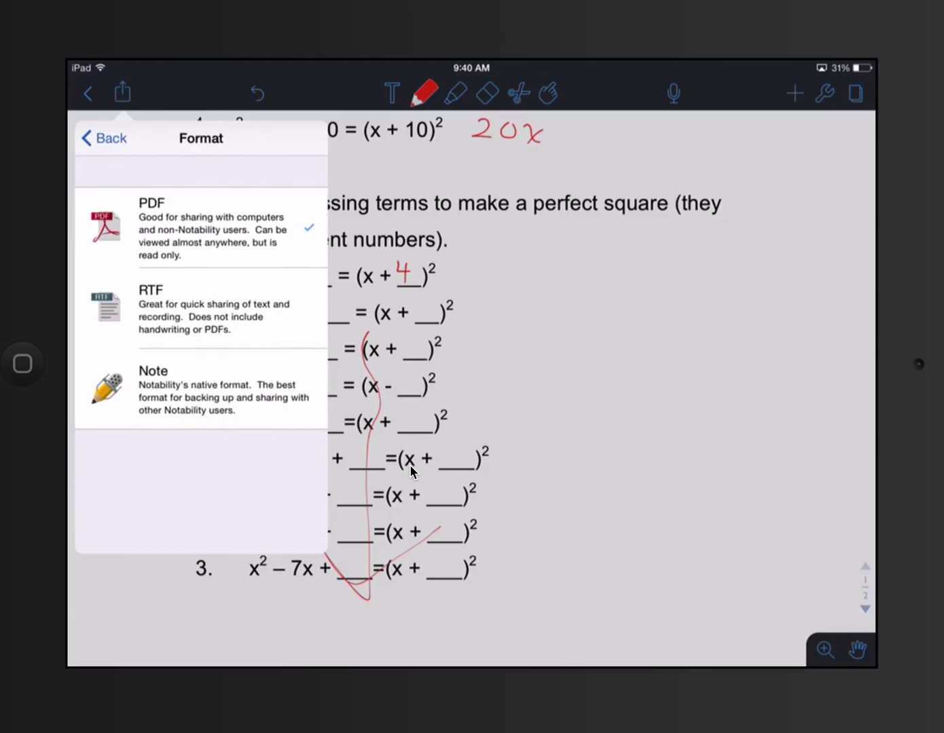
{"action": "left_click", "coordinate": [103, 138]}
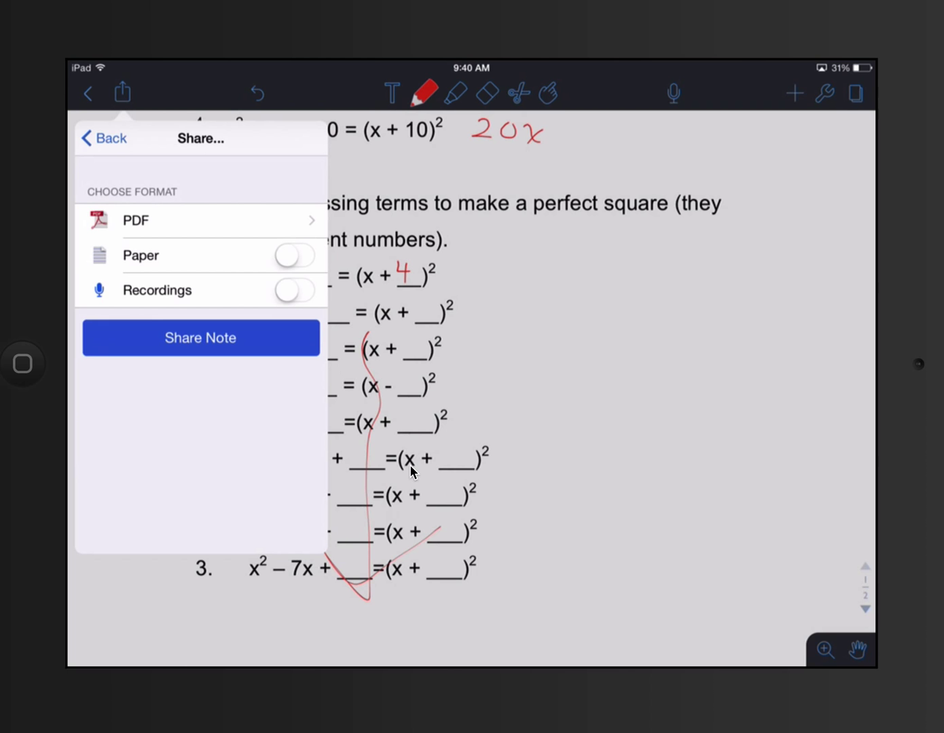
{"action": "left_click", "coordinate": [200, 338]}
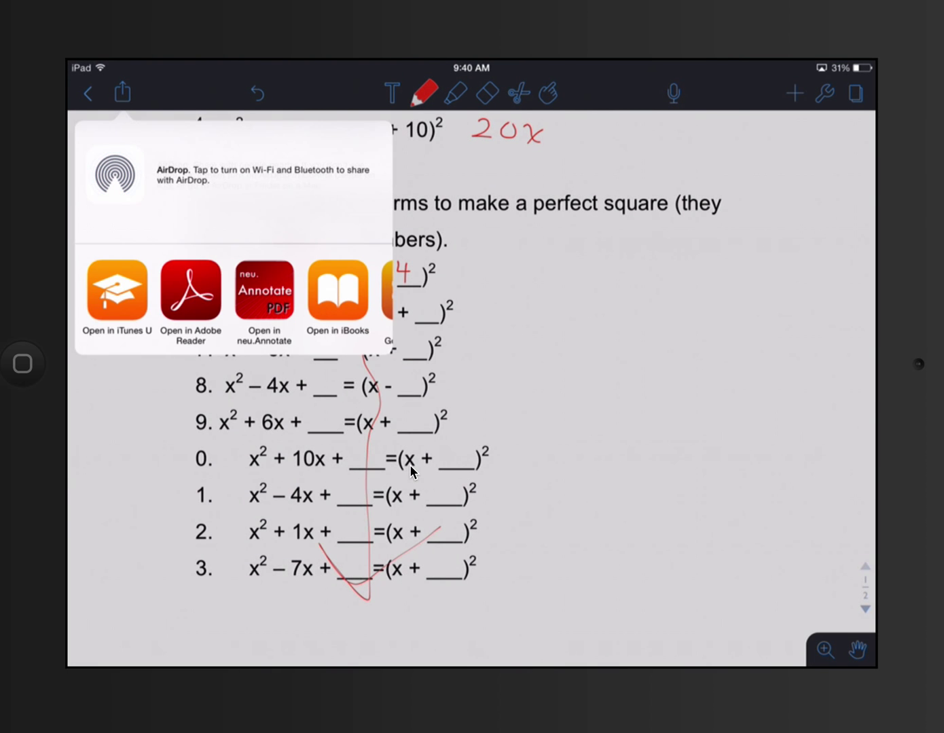
{"action": "scroll", "coordinate": [234, 299], "scroll_direction": "right", "scroll_amount": 5}
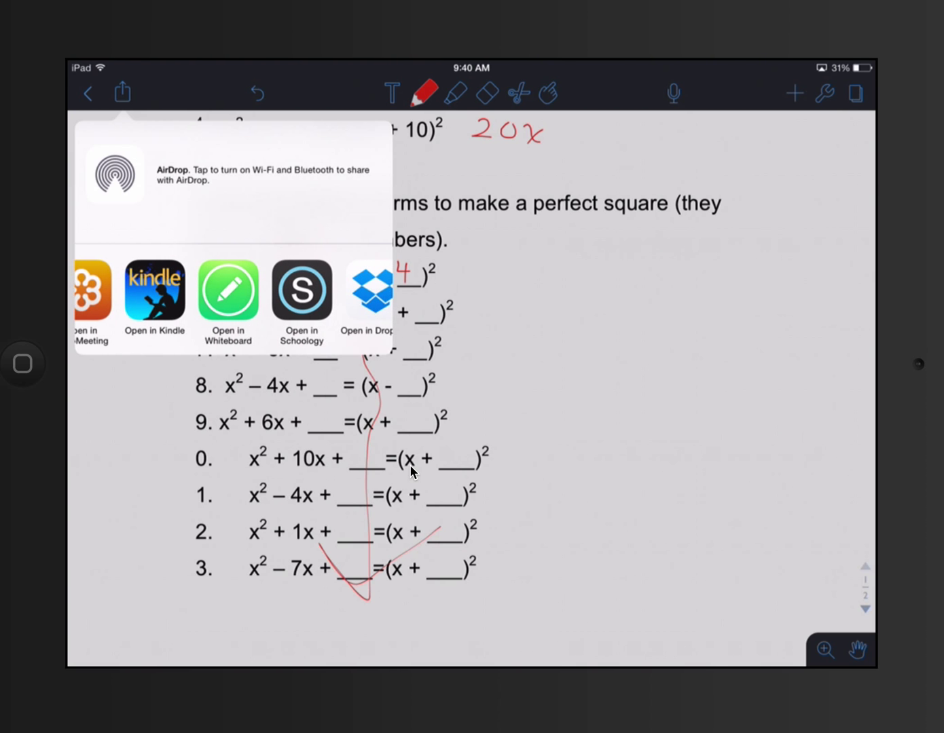
- Open the PDF in Schoology and upload it to the completing-the-square worksheet assignment
{"action": "left_click", "coordinate": [302, 291]}
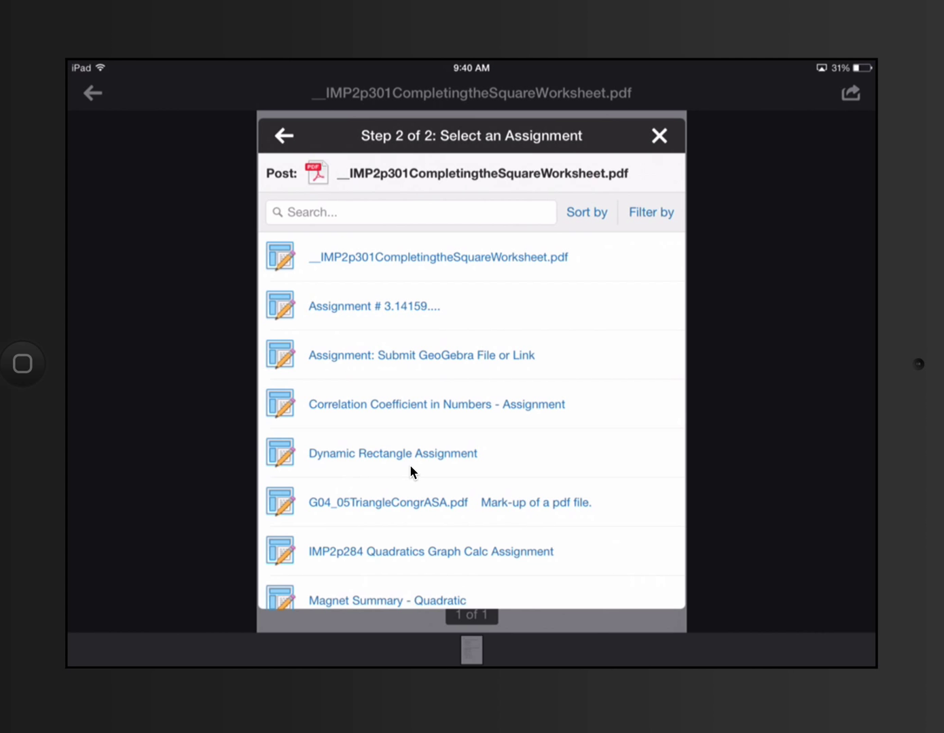
{"action": "scroll", "coordinate": [409, 464], "scroll_direction": "down", "scroll_amount": 2}
{"action": "scroll", "coordinate": [410, 464], "scroll_direction": "up", "scroll_amount": 4}
{"action": "left_click", "coordinate": [438, 257]}
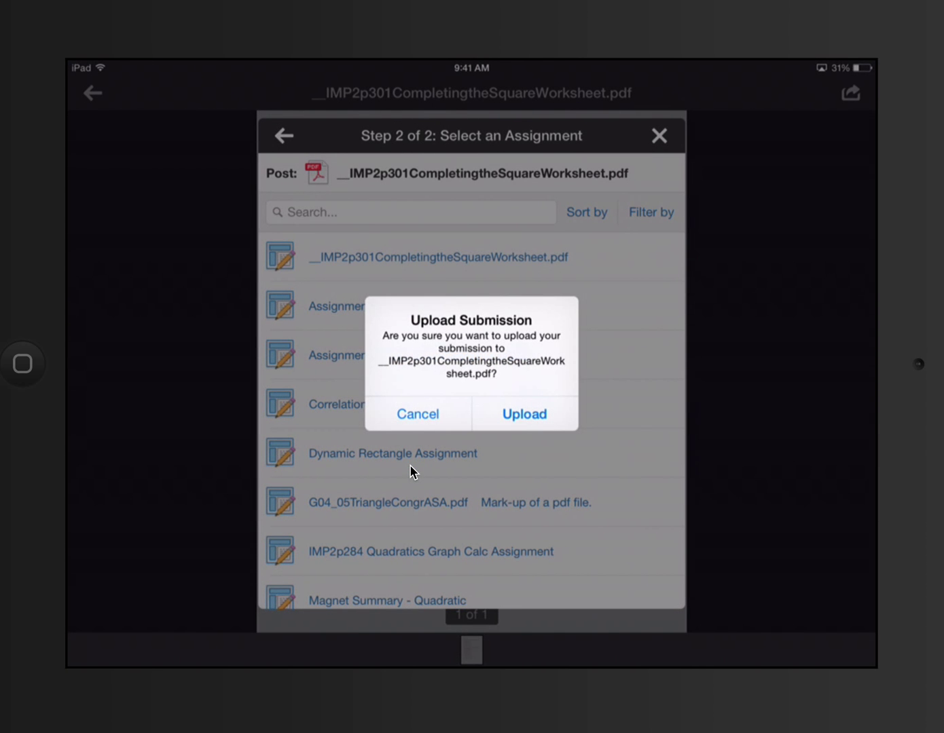
{"action": "key", "text": "Return"}
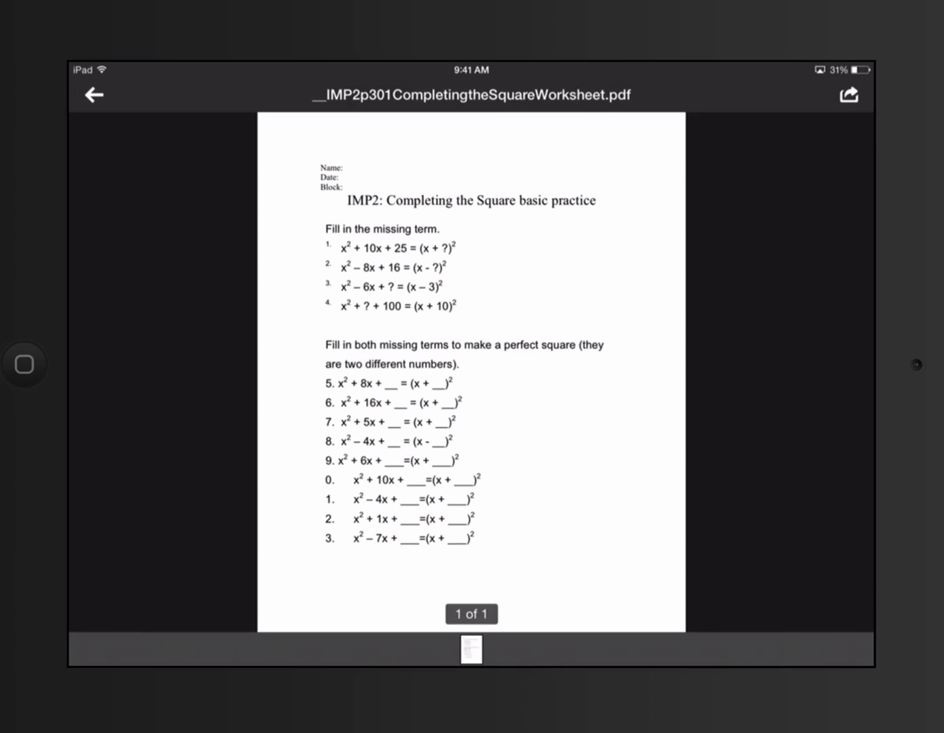
{"action": "key", "text": "ctrl+Up"}
- Switch to the Safari Schoology window and open the worksheet assignment from Materials
{"action": "left_click", "coordinate": [807, 458]}
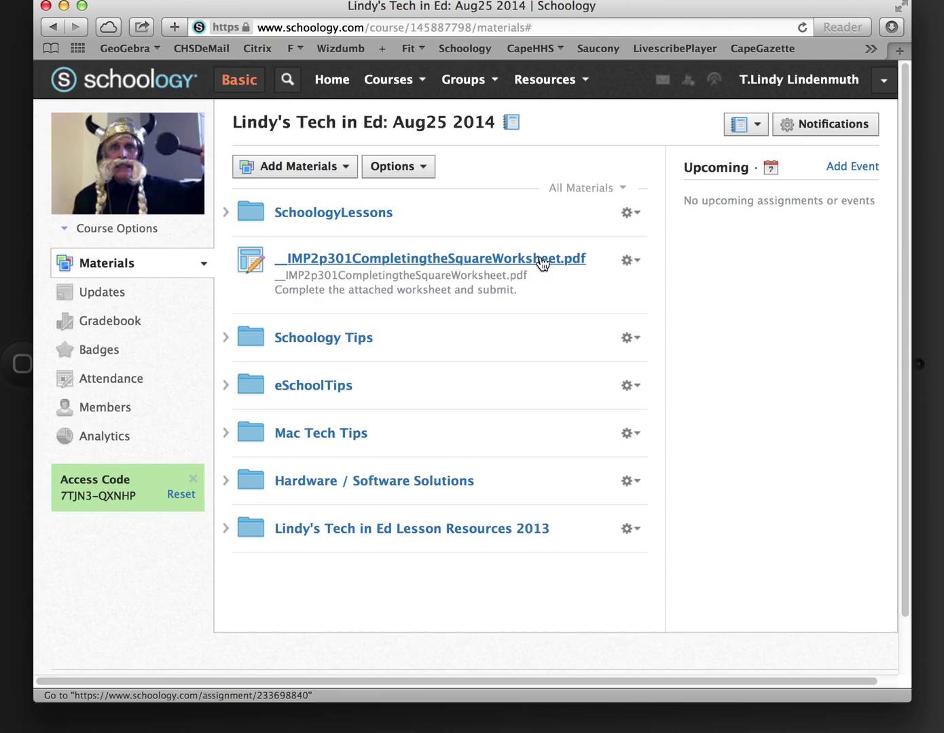
{"action": "left_click", "coordinate": [456, 258]}
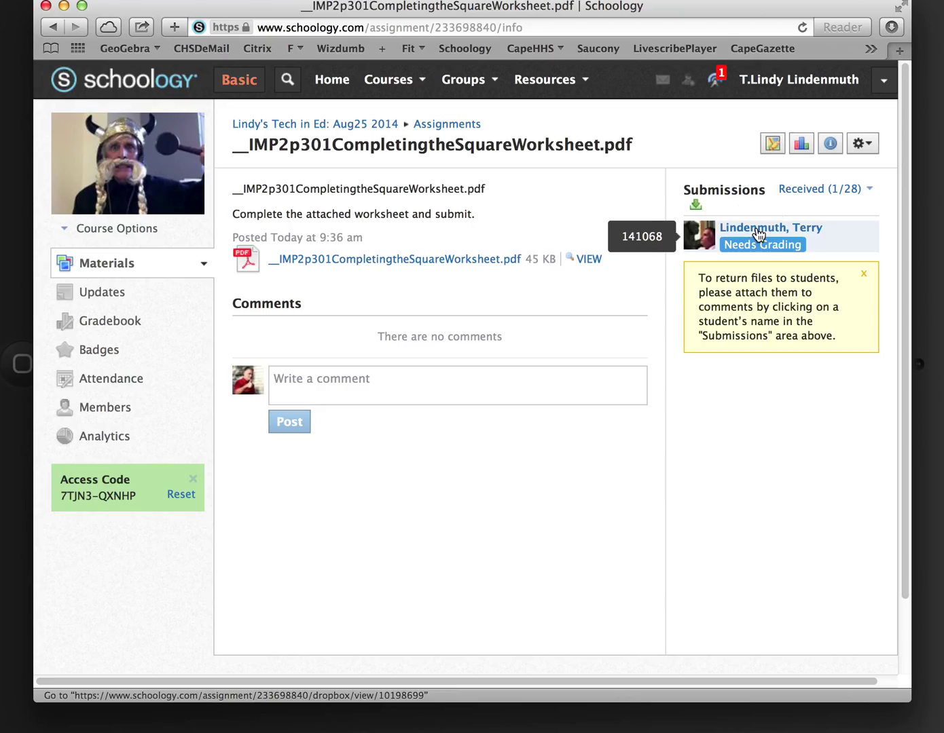
- Open the student's submission and fit the worksheet to page, then width, to review it
{"action": "left_click", "coordinate": [758, 231]}
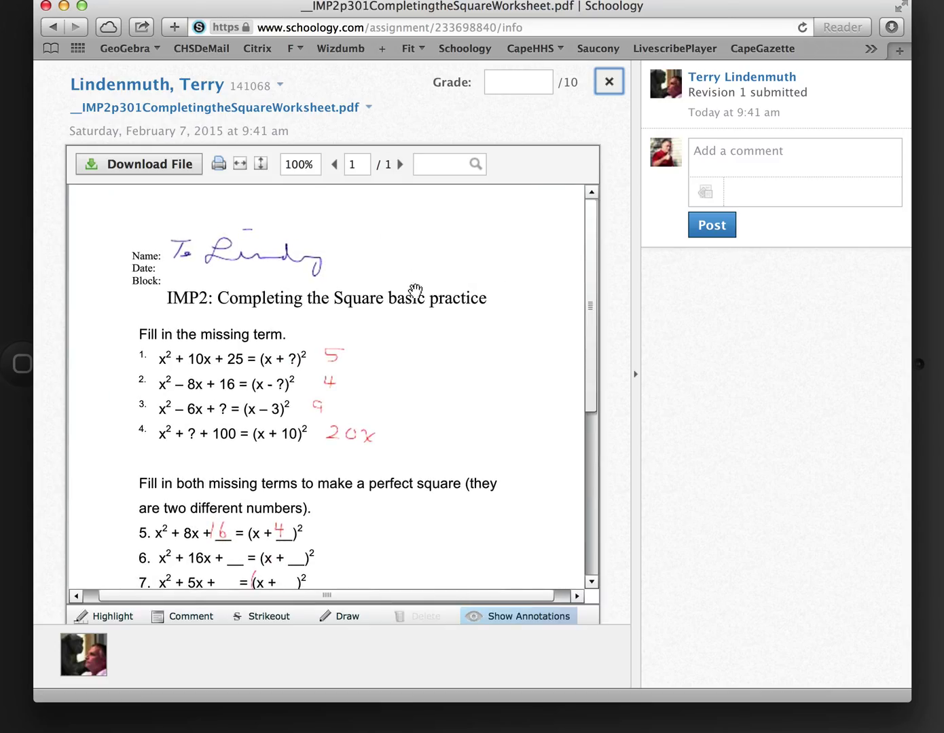
{"action": "left_click", "coordinate": [260, 164]}
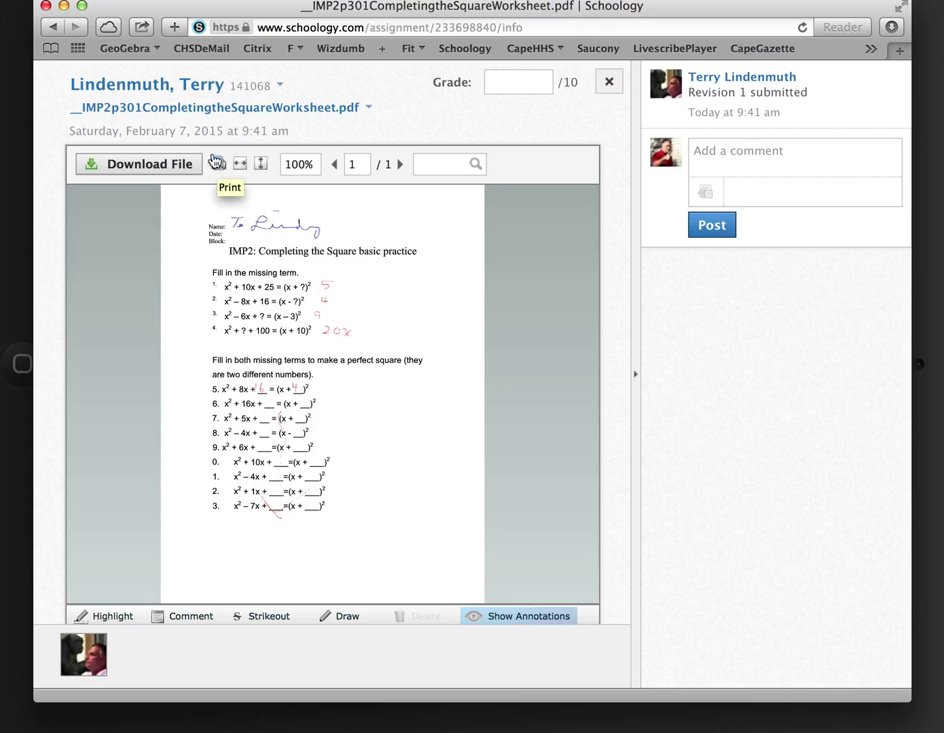
{"action": "left_click", "coordinate": [240, 164]}
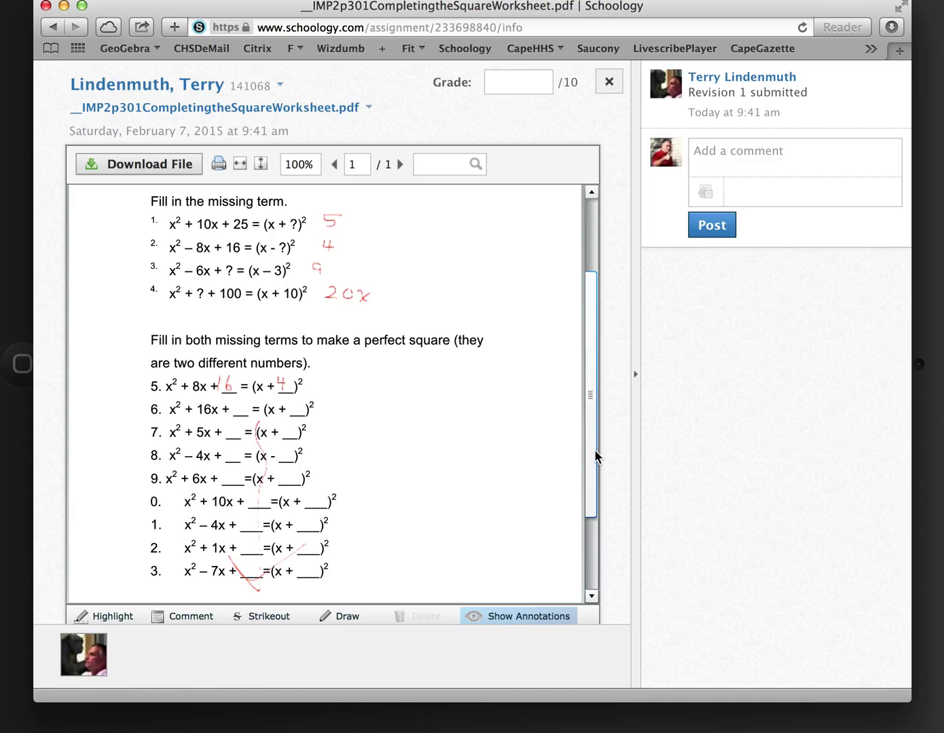
{"action": "mouse_move", "coordinate": [596, 451]}
{"action": "left_mouse_down"}
{"action": "mouse_move", "coordinate": [588, 495]}
{"action": "mouse_move", "coordinate": [587, 394]}
{"action": "left_mouse_up"}
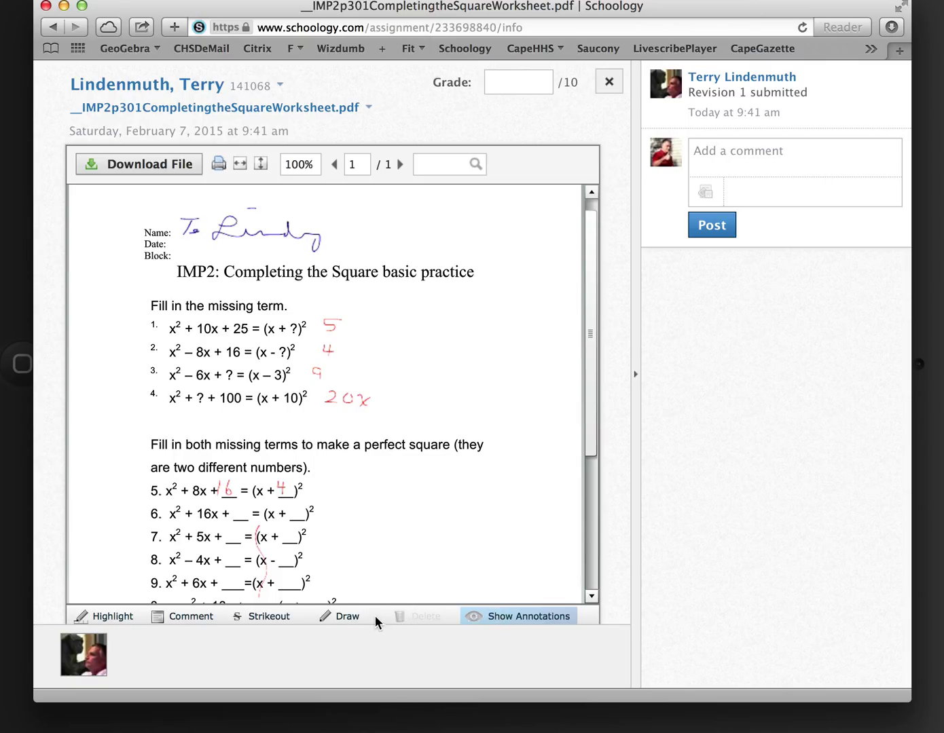
- Grade the submission 5/10 with the student-visible comment 'Finish your work next time.'
{"action": "left_click", "coordinate": [519, 82]}
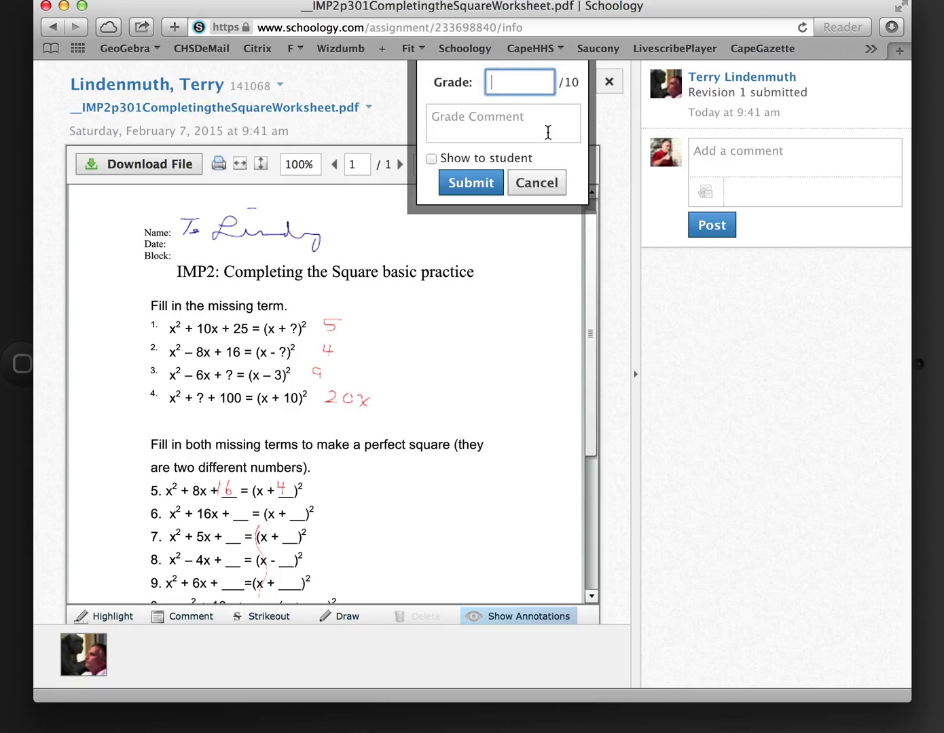
{"action": "type", "text": "5"}
{"action": "left_click", "coordinate": [502, 126]}
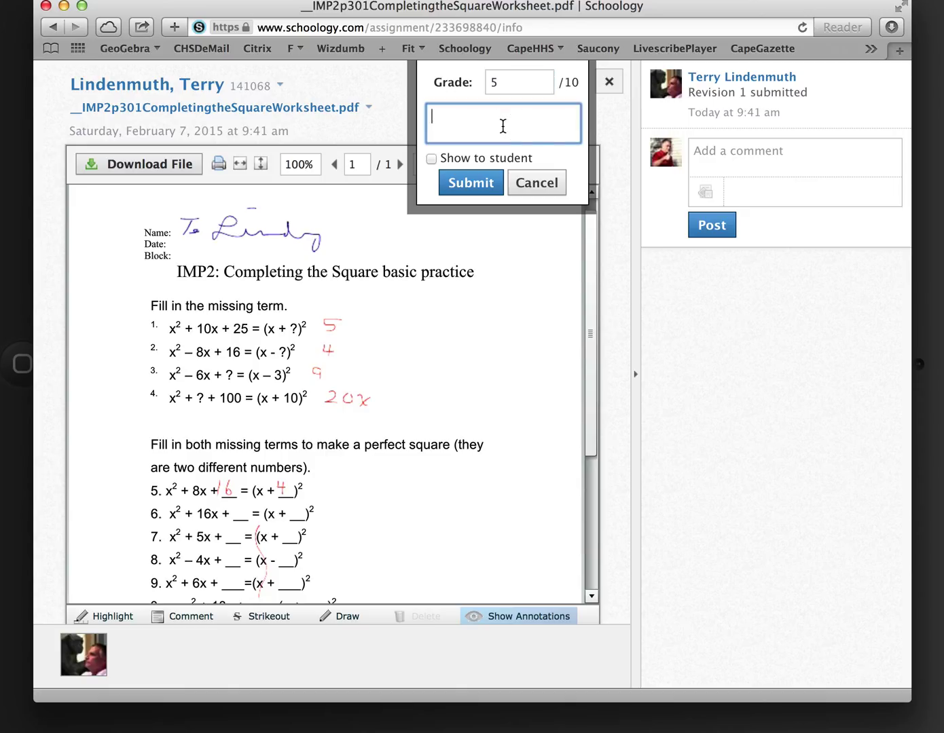
{"action": "type", "text": "Finish your work next time"}
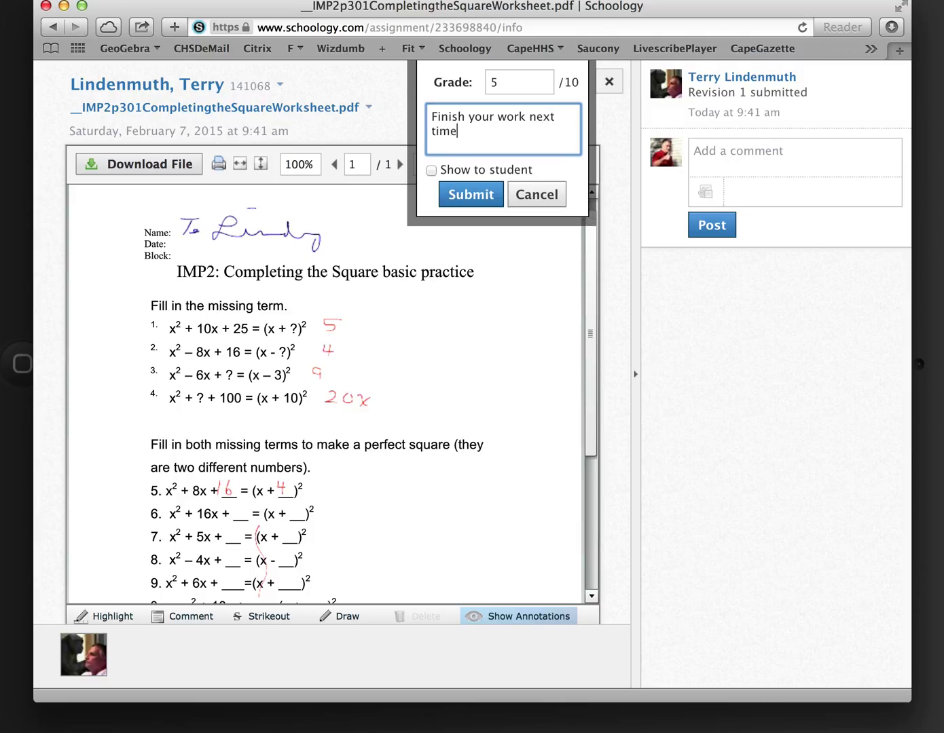
{"action": "type", "text": "."}
{"action": "left_click", "coordinate": [433, 175]}
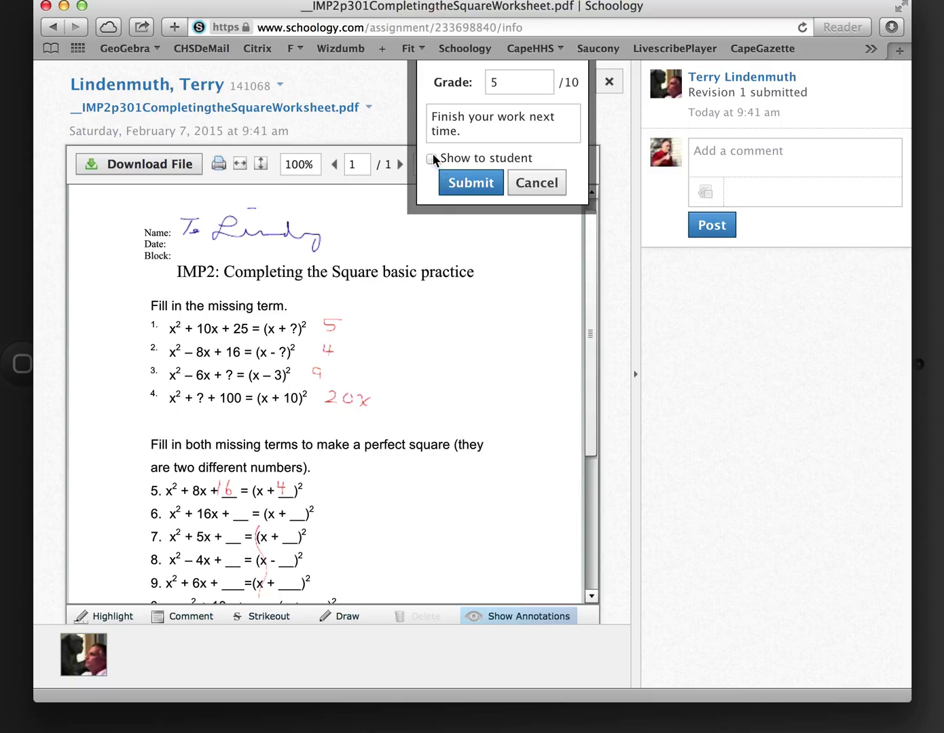
{"action": "left_click", "coordinate": [431, 159]}
{"action": "left_click", "coordinate": [468, 184]}
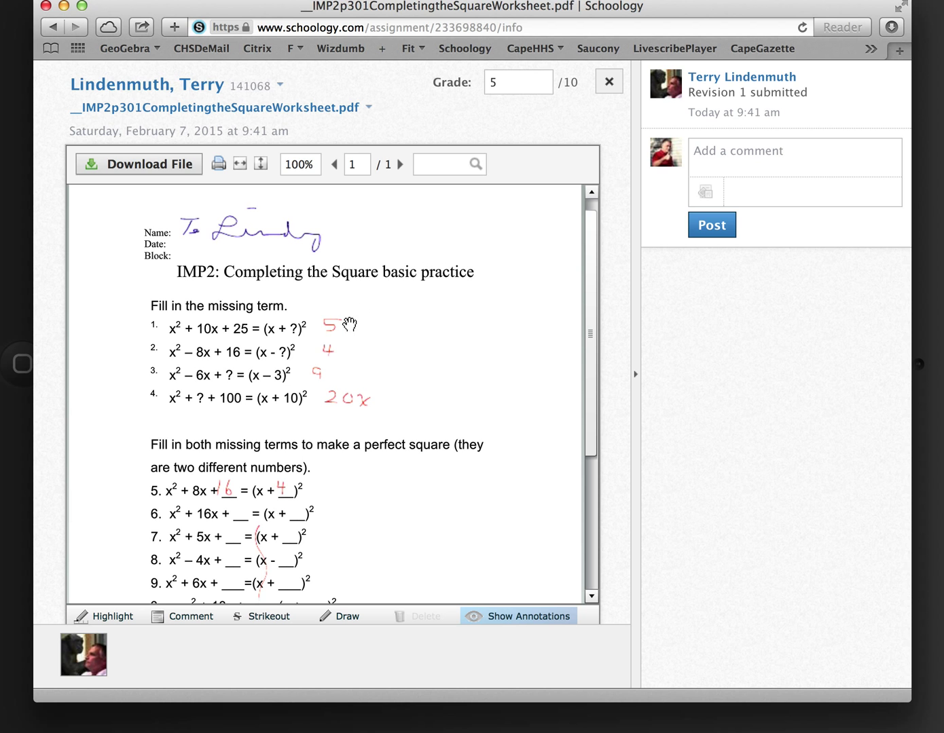
{"action": "key", "text": "F3"}
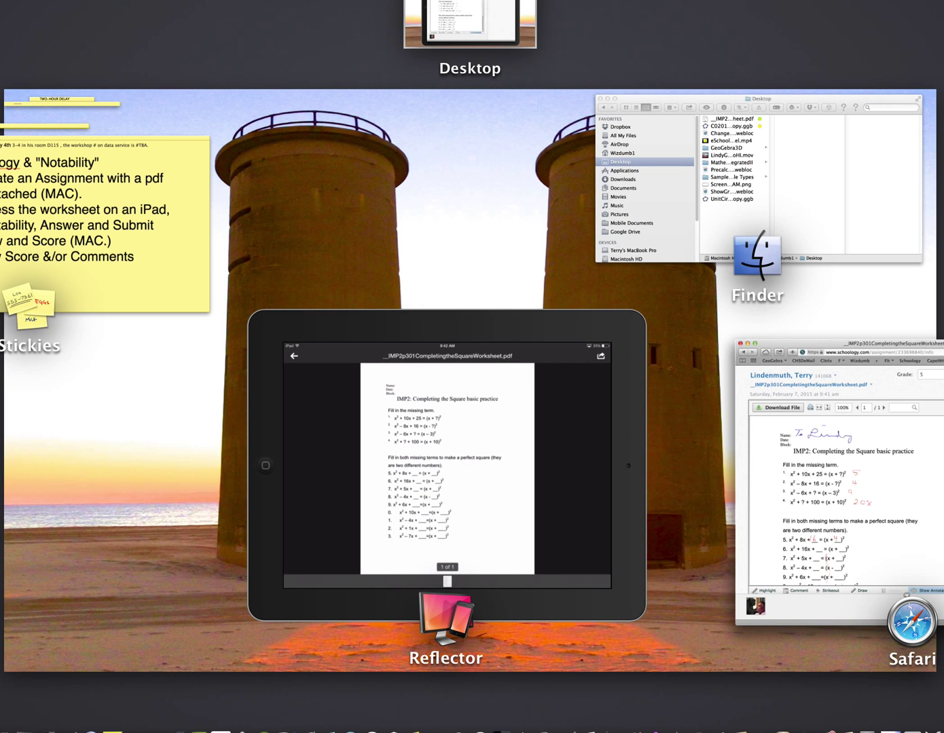
- Bring the mirrored iPad screen forward to check the 5/10 grade and 'Finish your work next time' comment
{"action": "left_click", "coordinate": [265, 513]}
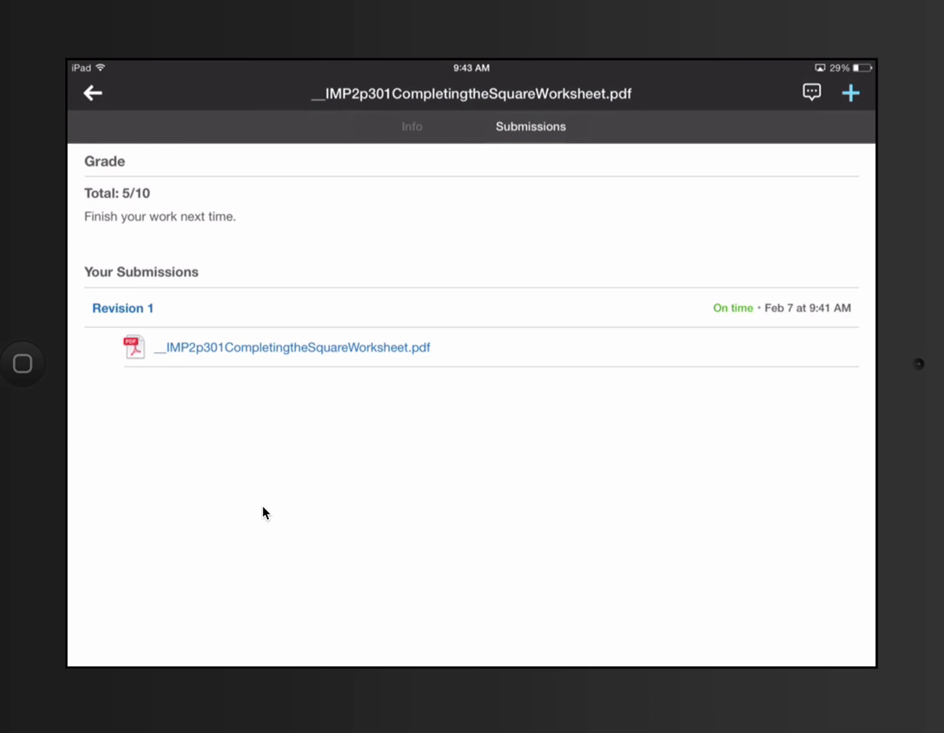
- Return to the Schoology grading page and close this submission's grading view
{"action": "mouse_move", "coordinate": [1, 731]}
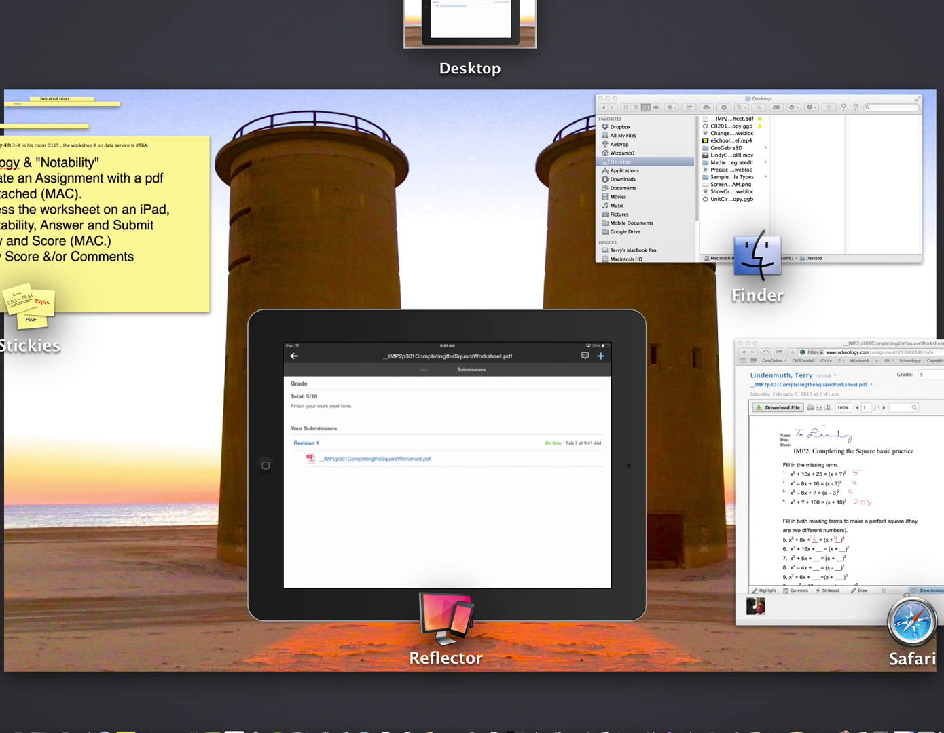
{"action": "left_click", "coordinate": [817, 486]}
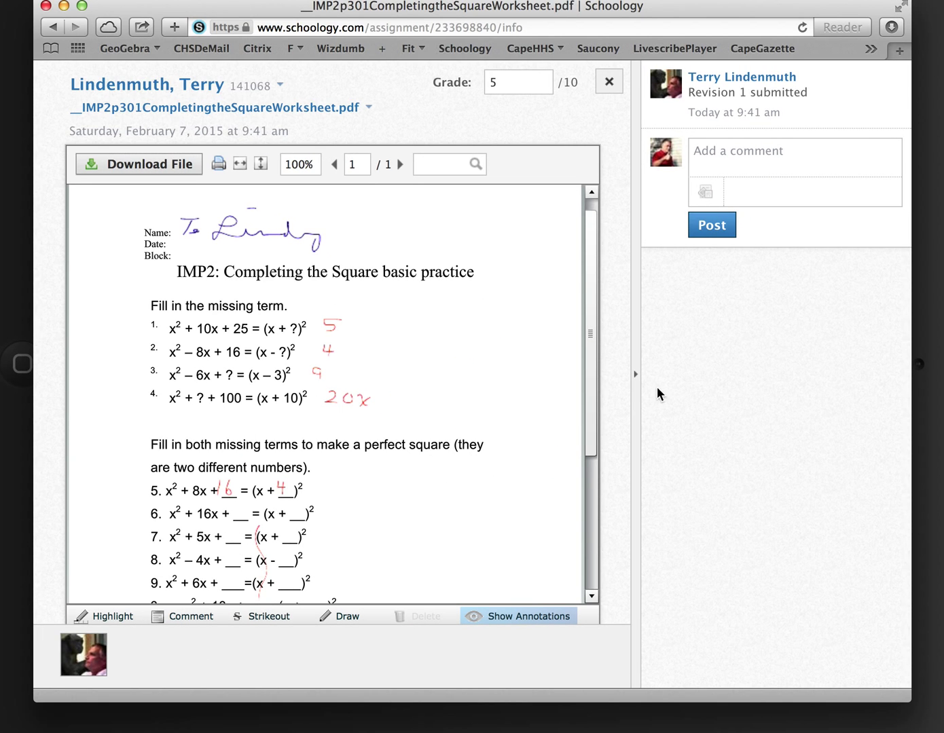
{"action": "left_click", "coordinate": [609, 82]}
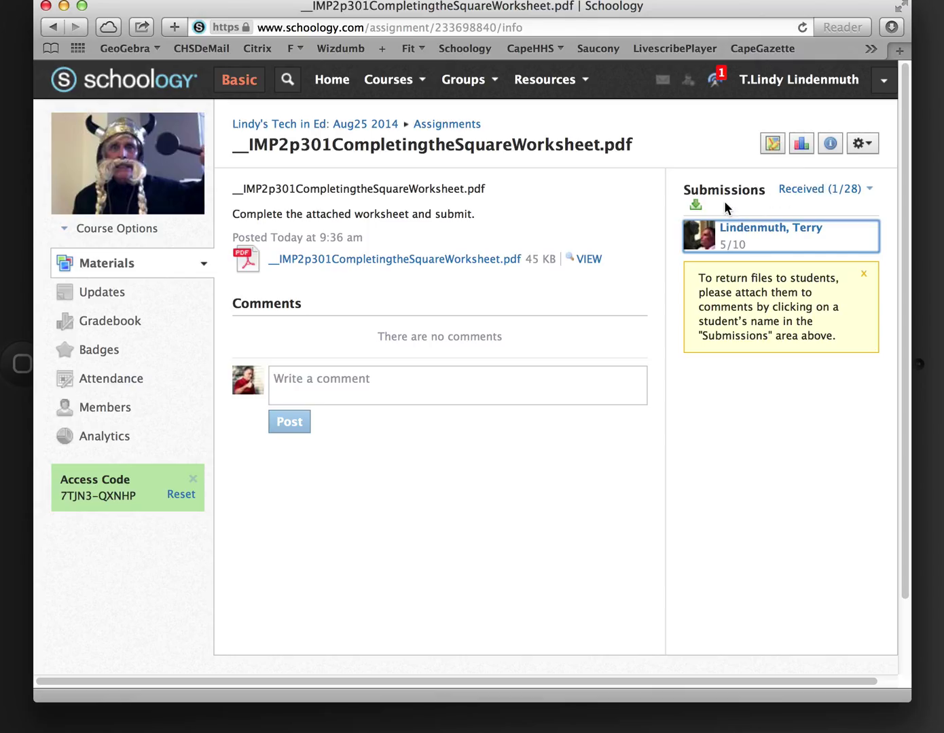
- Filter submissions by Needs grading, On time, Not submitted, then Received, and go to the Gradebook
{"action": "left_click", "coordinate": [802, 193]}
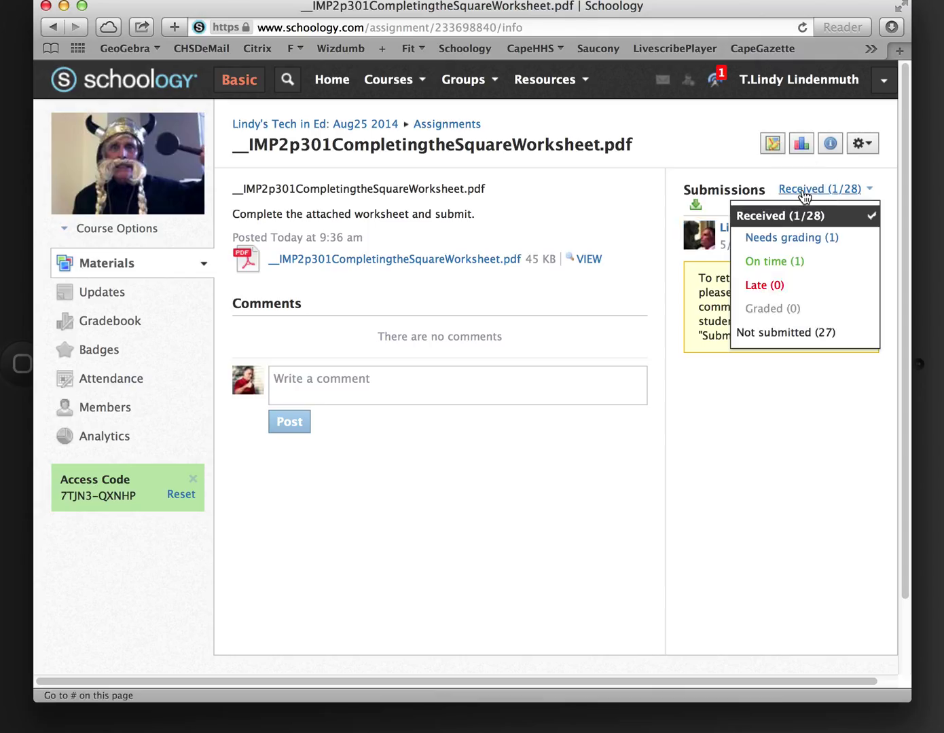
{"action": "left_click", "coordinate": [791, 237]}
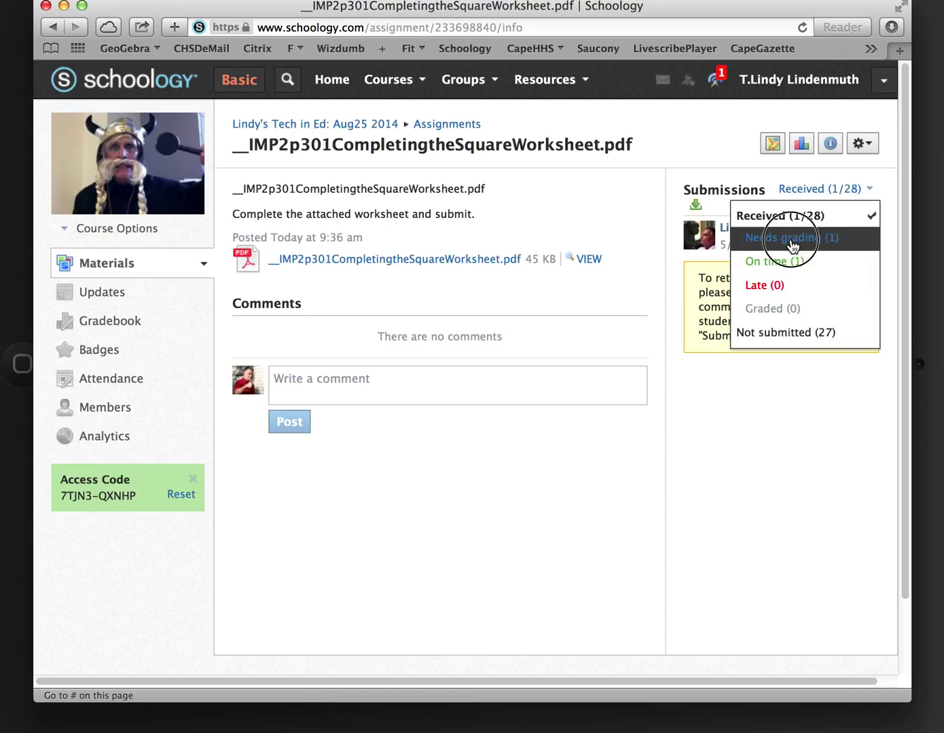
{"action": "left_click", "coordinate": [863, 191]}
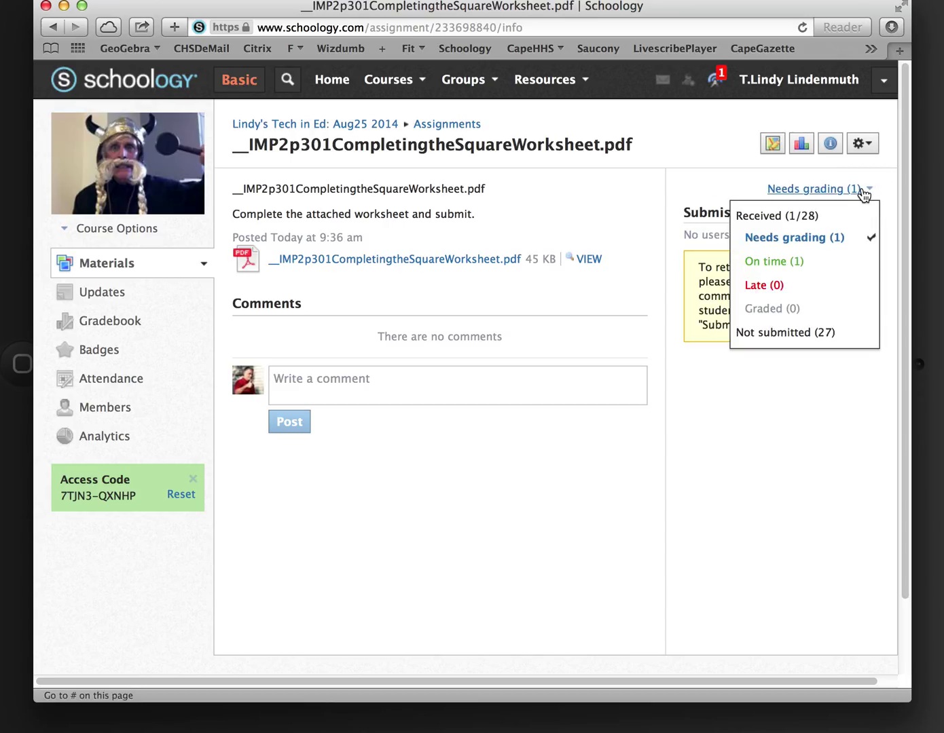
{"action": "left_click", "coordinate": [792, 265]}
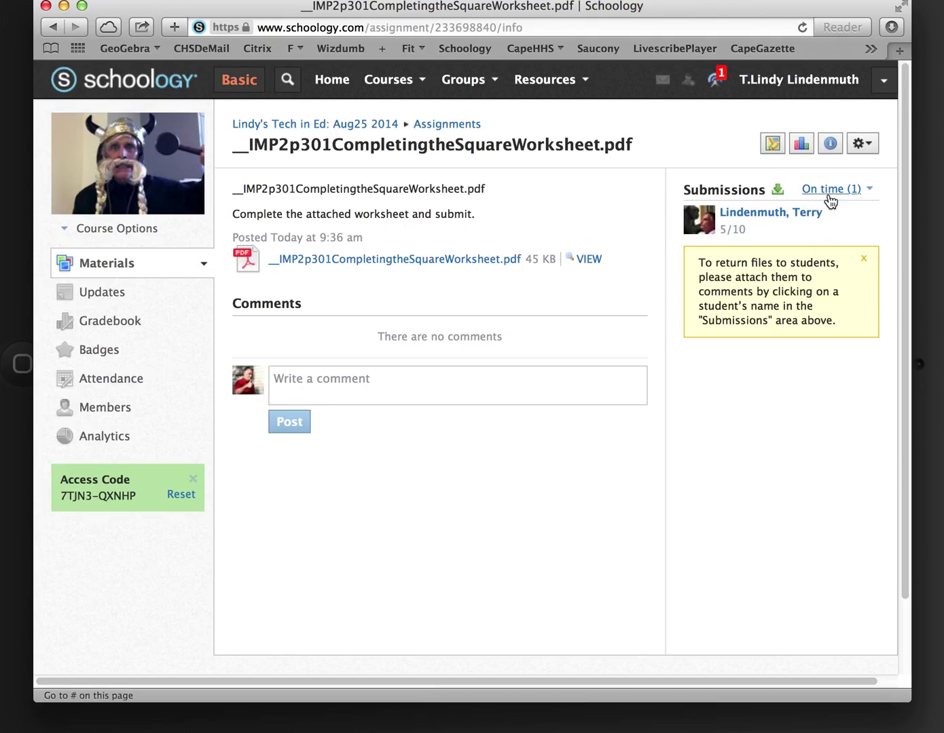
{"action": "left_click", "coordinate": [868, 192]}
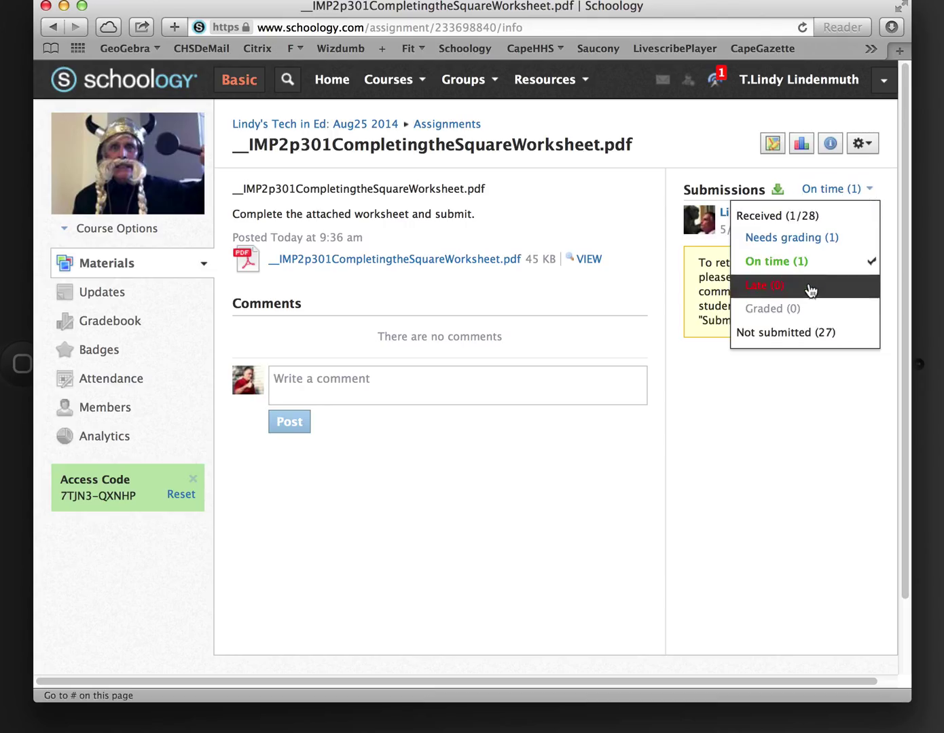
{"action": "left_click", "coordinate": [755, 332]}
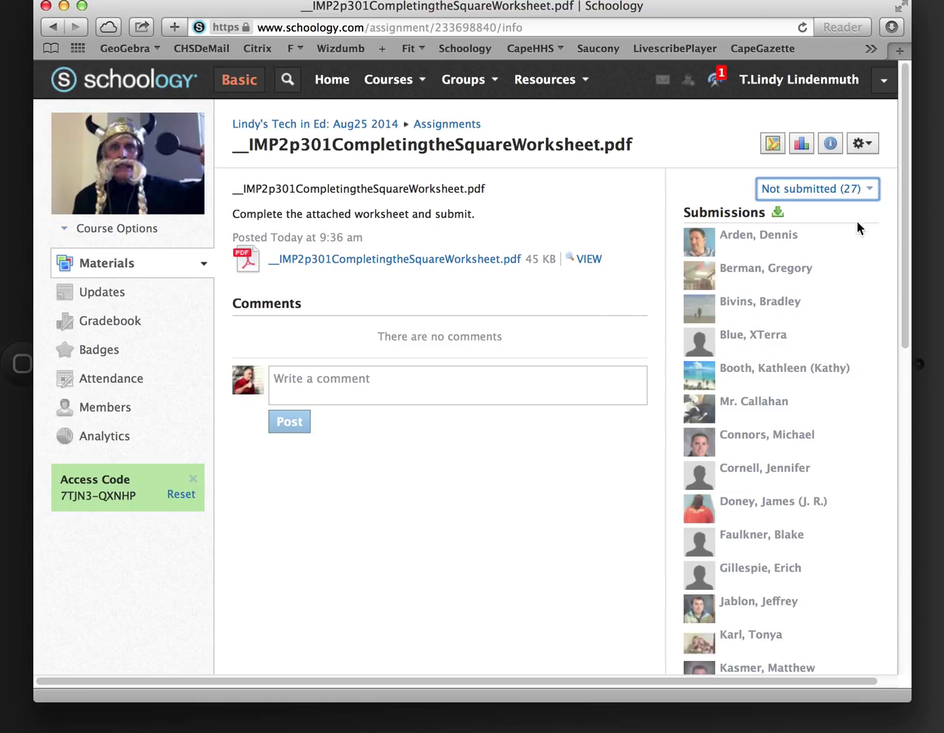
{"action": "left_click", "coordinate": [869, 189]}
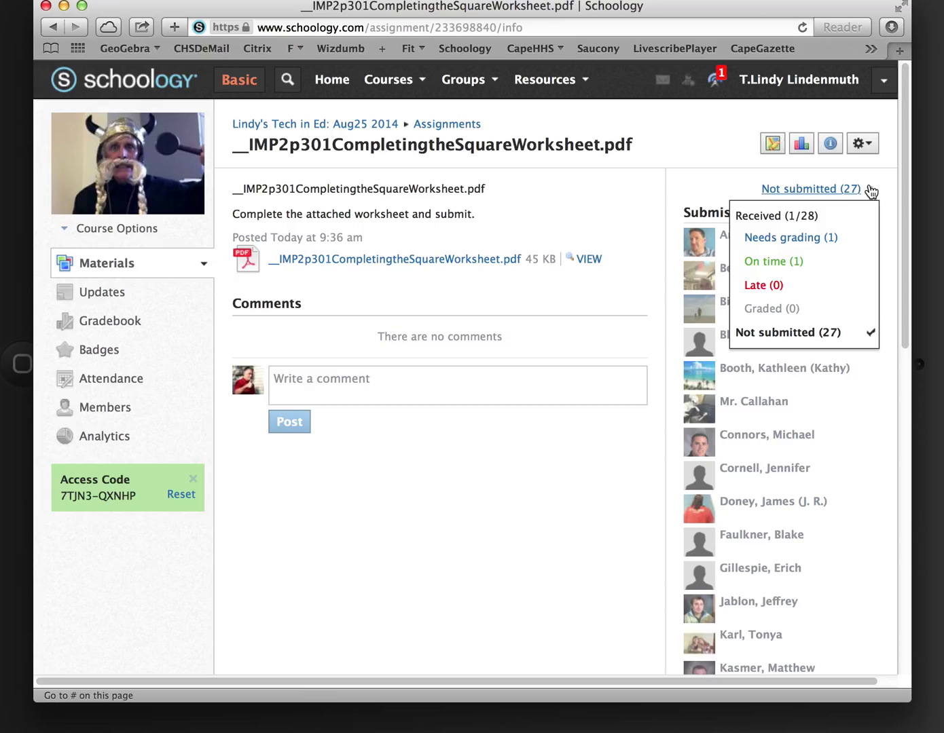
{"action": "left_click", "coordinate": [799, 216]}
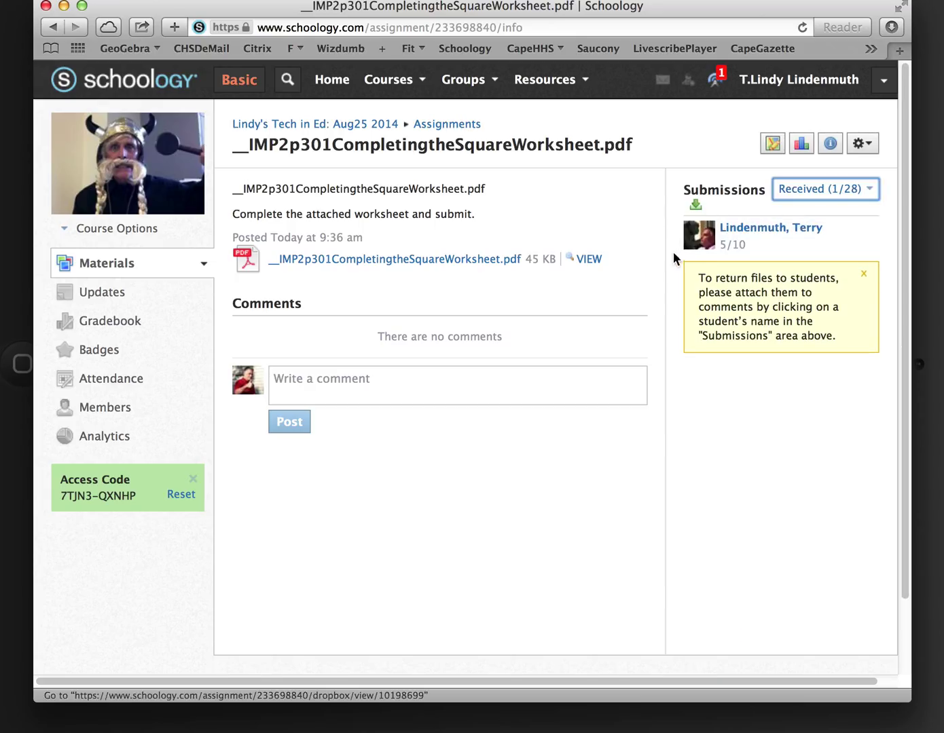
{"action": "left_click", "coordinate": [108, 329]}
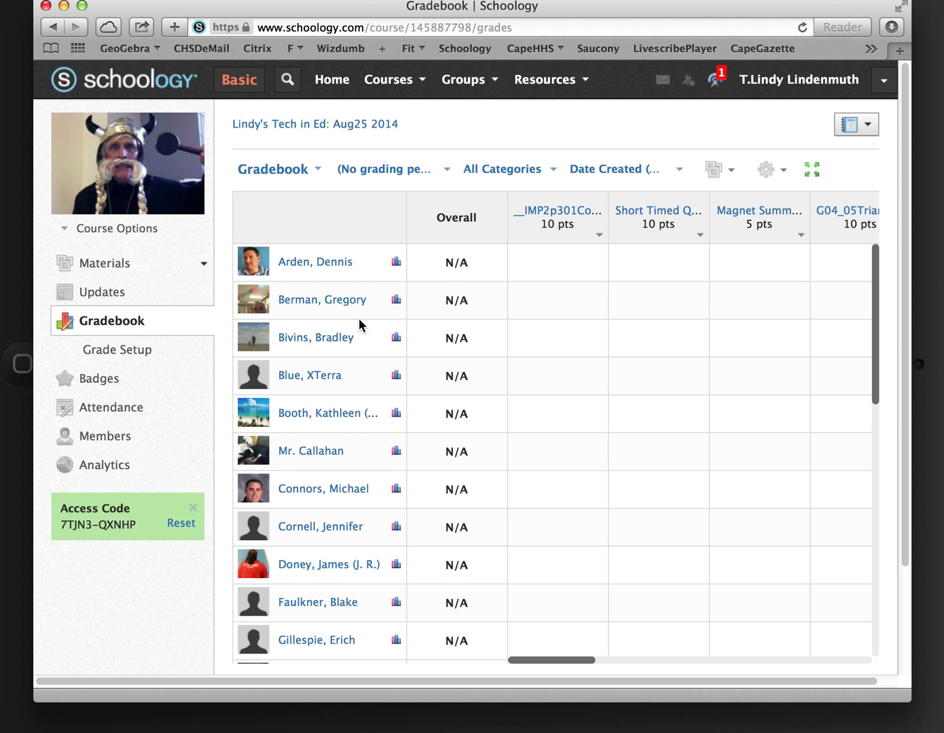
- Scroll the gradebook grid showing the worksheet scored 5, then check the notifications list
{"action": "scroll", "coordinate": [510, 437], "scroll_direction": "down", "scroll_amount": 2}
{"action": "scroll", "coordinate": [510, 430], "scroll_direction": "down", "scroll_amount": 5}
{"action": "scroll", "coordinate": [510, 392], "scroll_direction": "up", "scroll_amount": 2}
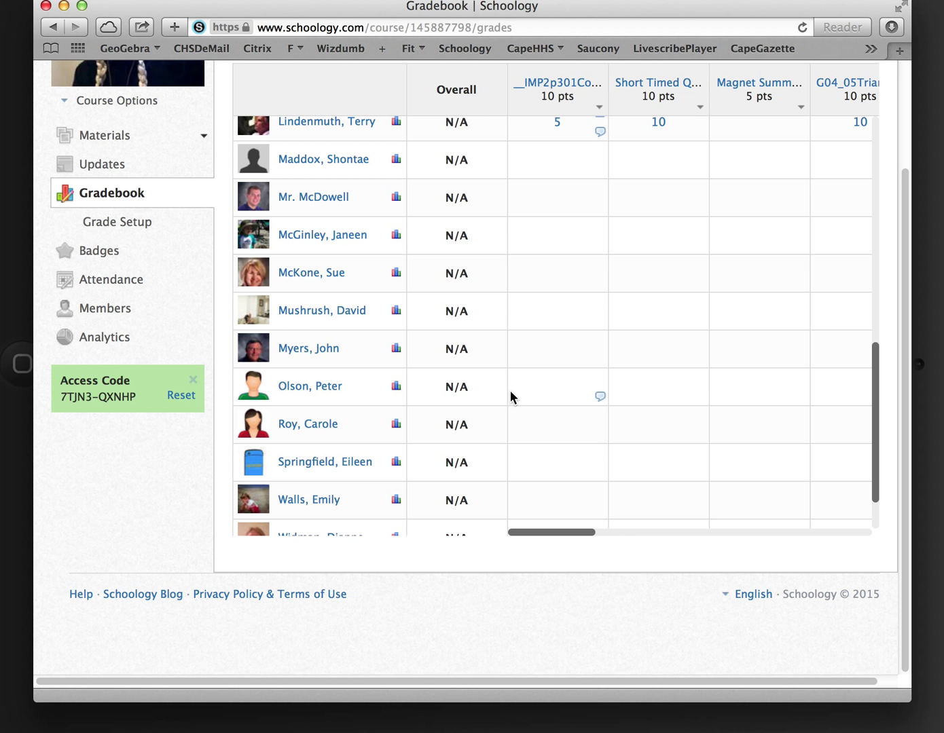
{"action": "scroll", "coordinate": [499, 408], "scroll_direction": "up", "scroll_amount": 3}
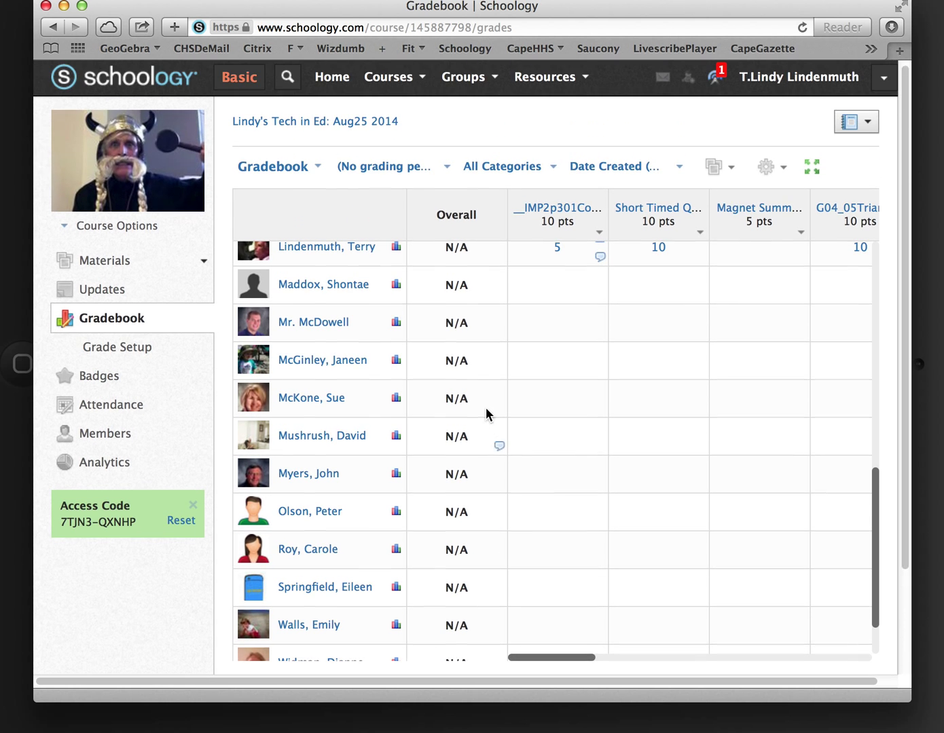
{"action": "left_click", "coordinate": [578, 359]}
{"action": "scroll", "coordinate": [637, 350], "scroll_direction": "right", "scroll_amount": 10}
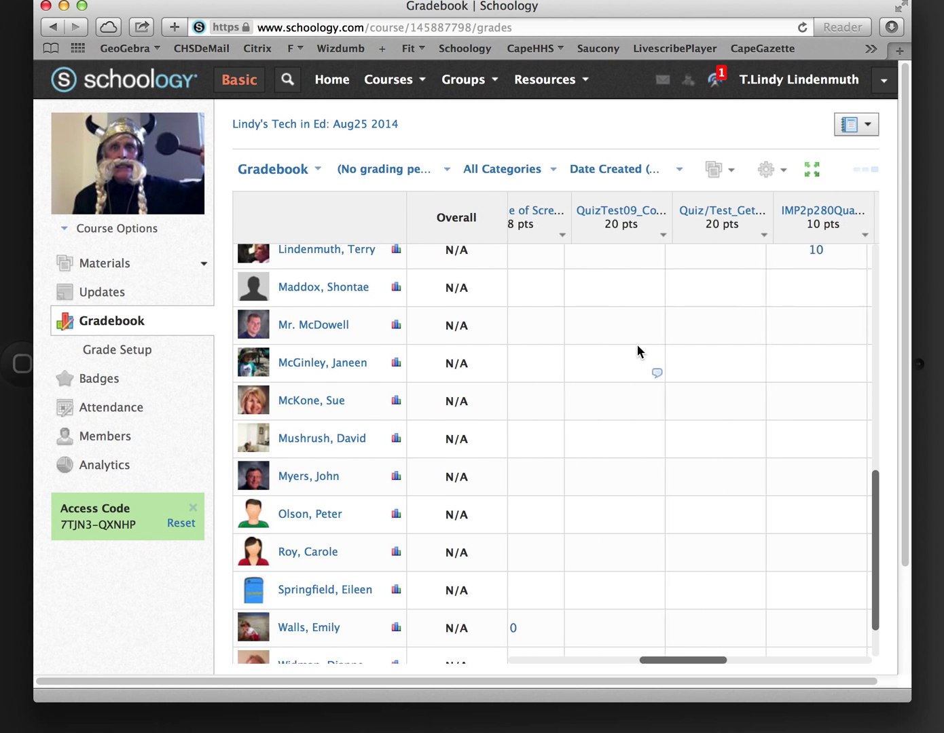
{"action": "scroll", "coordinate": [637, 344], "scroll_direction": "right", "scroll_amount": 5}
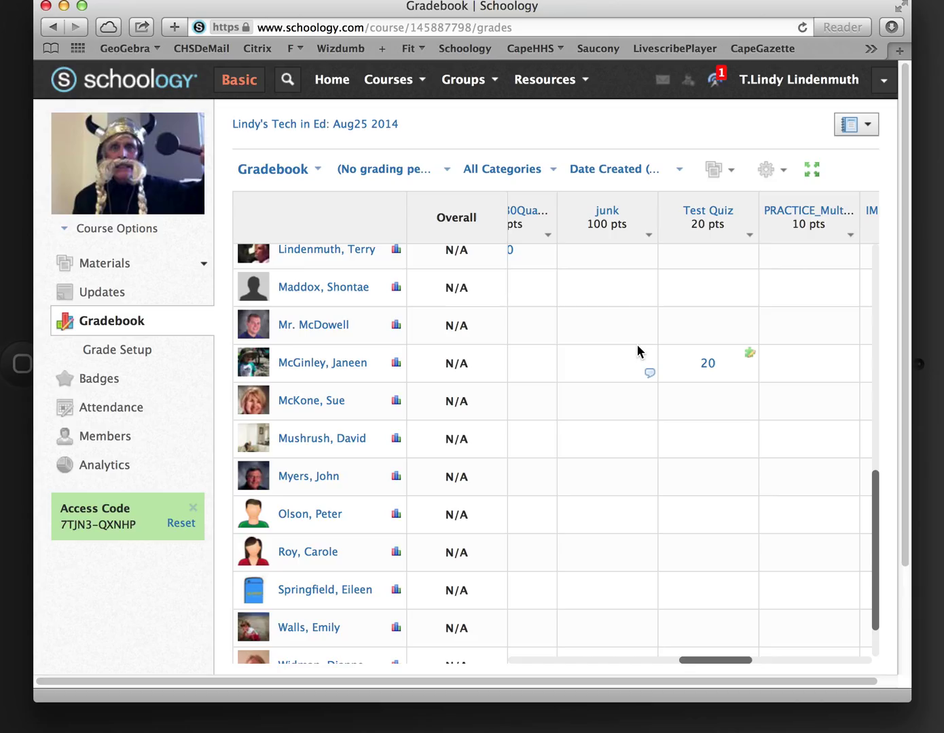
{"action": "scroll", "coordinate": [650, 383], "scroll_direction": "right", "scroll_amount": 4}
{"action": "left_click", "coordinate": [660, 396]}
{"action": "scroll", "coordinate": [659, 397], "scroll_direction": "right", "scroll_amount": 8}
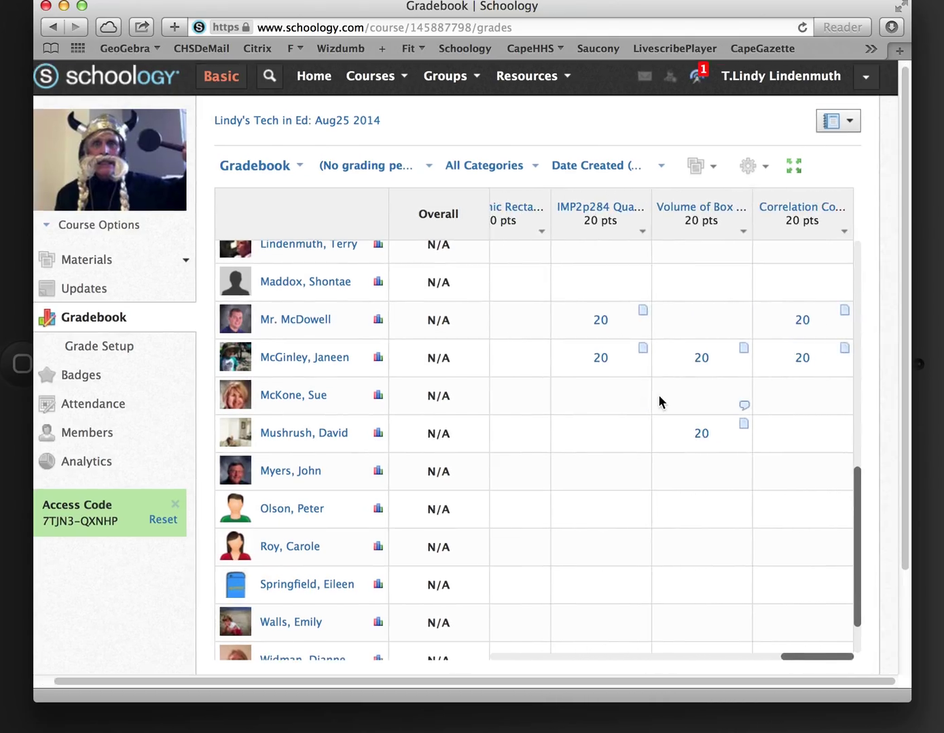
{"action": "scroll", "coordinate": [657, 395], "scroll_direction": "left", "scroll_amount": 3}
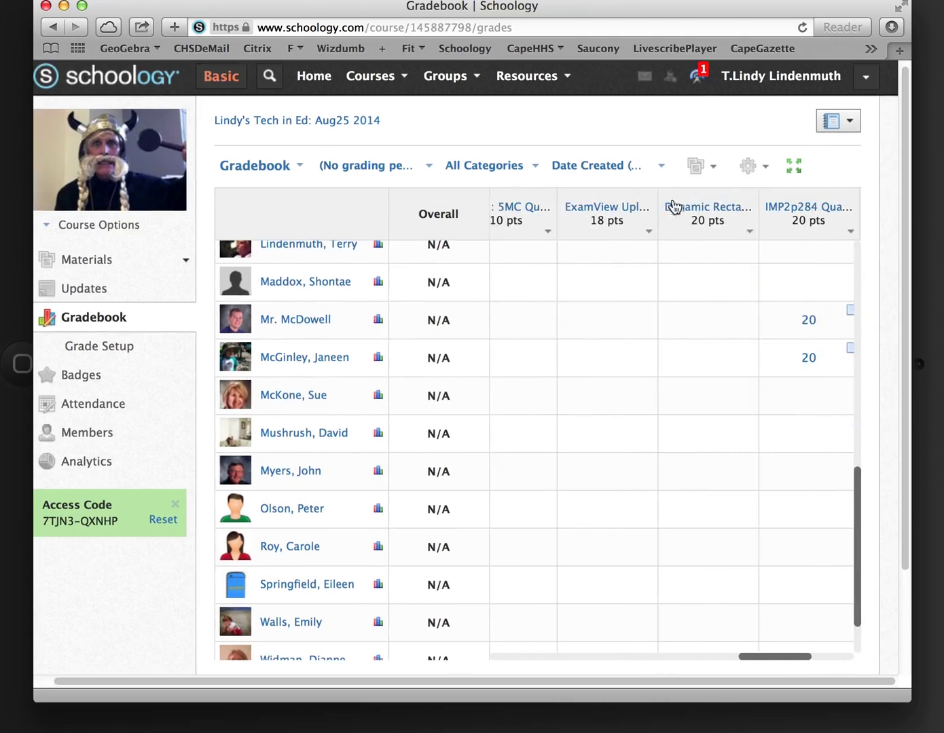
{"action": "left_click", "coordinate": [699, 77]}
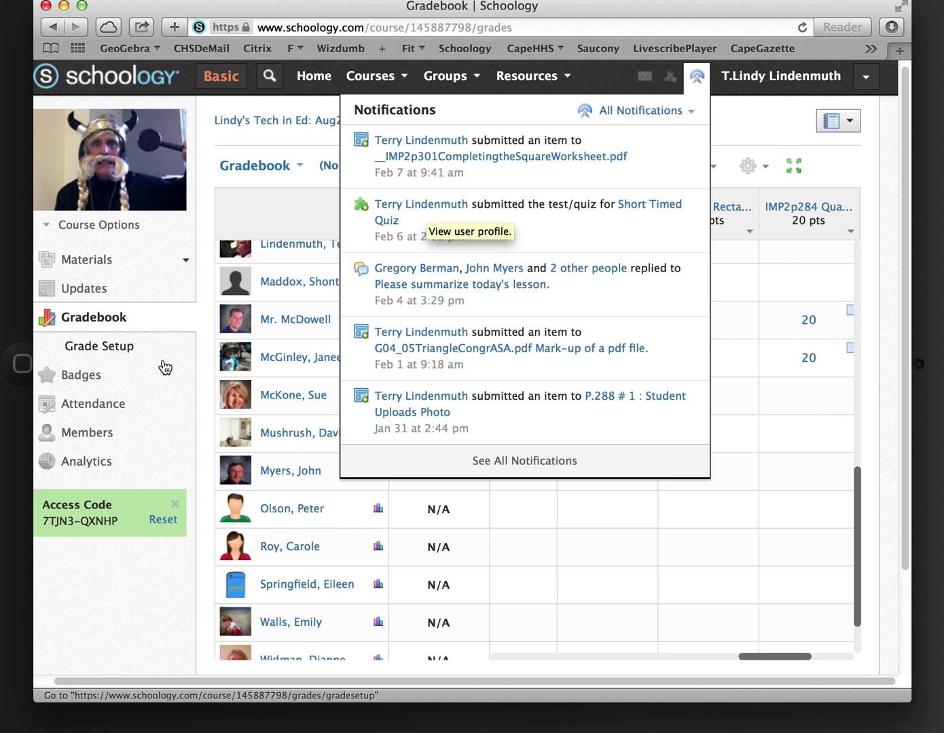
{"action": "key", "text": "F3"}
- Bring the Stickies workshop agenda note forward and put the cursor at the end of its text
{"action": "left_click", "coordinate": [163, 289]}
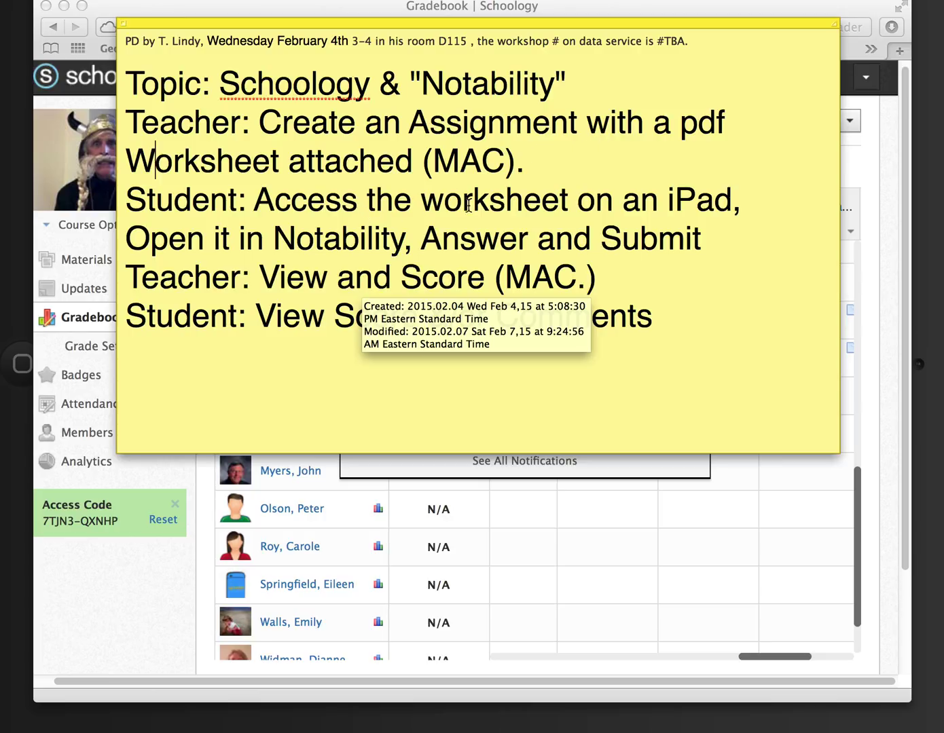
{"action": "left_click", "coordinate": [687, 415]}
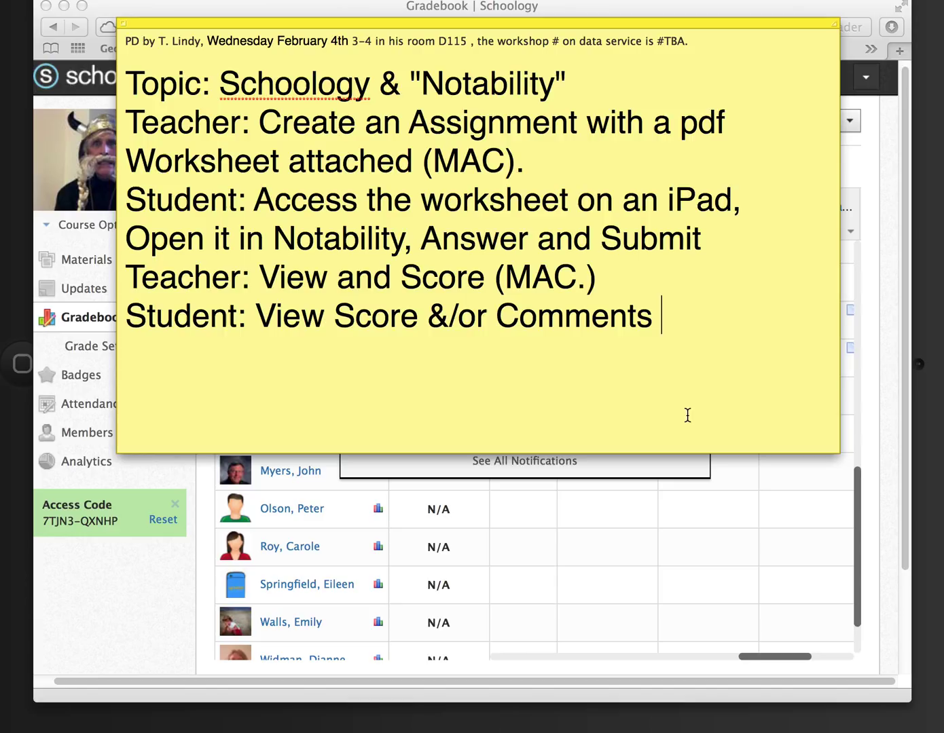